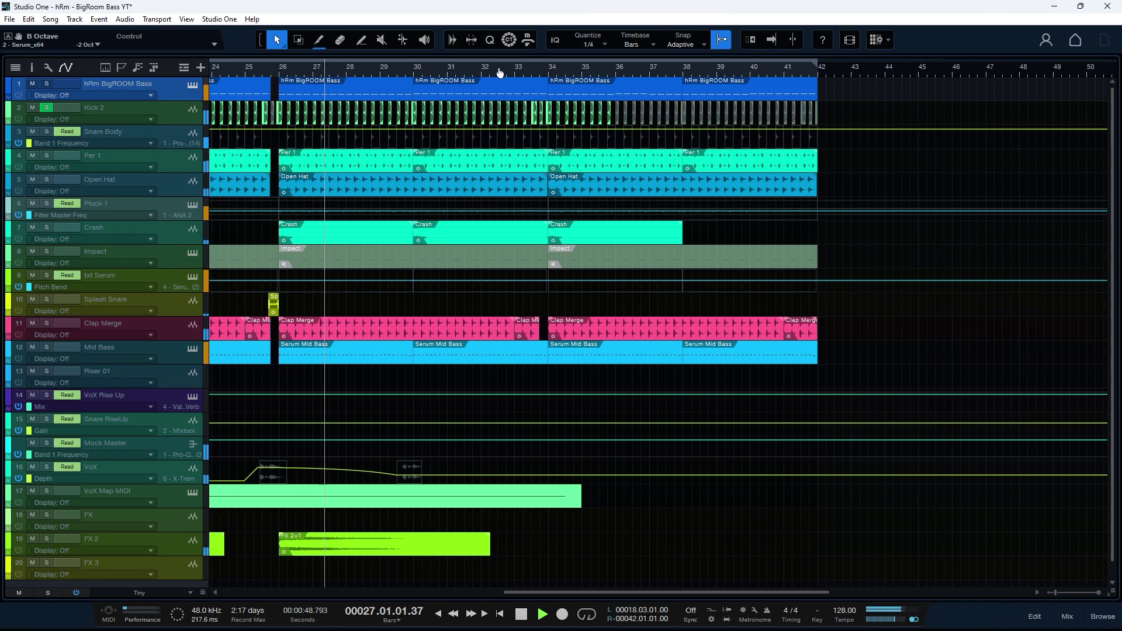
- Enlarge the hRm BigROOM Bass track and open its Serum instrument
left_click_drag(158, 102, 157, 203)
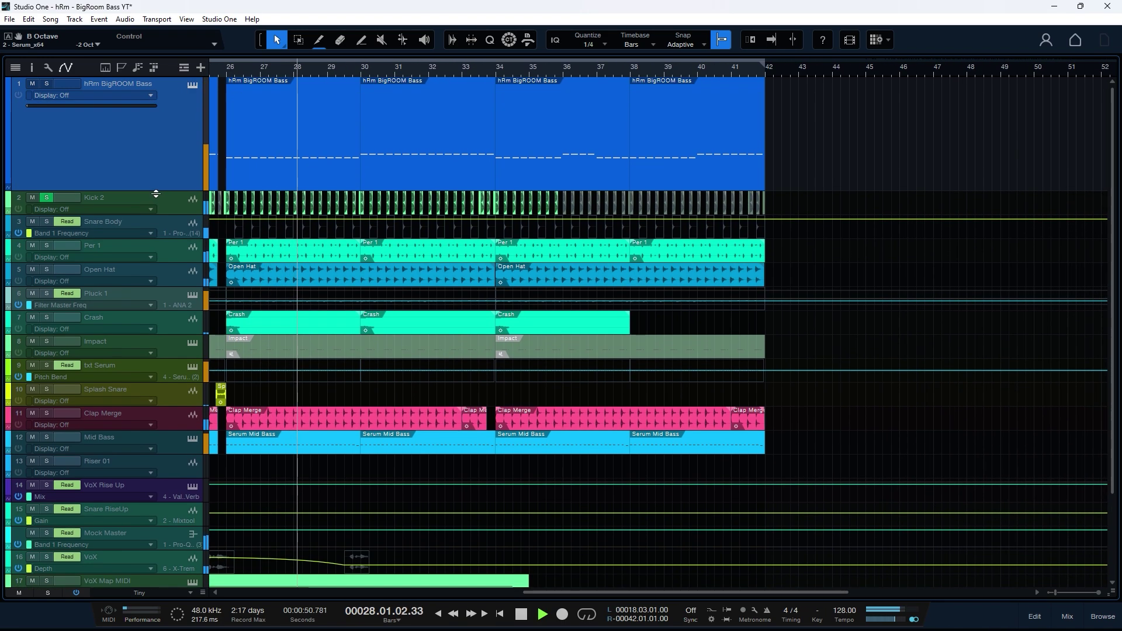
left_click(192, 85)
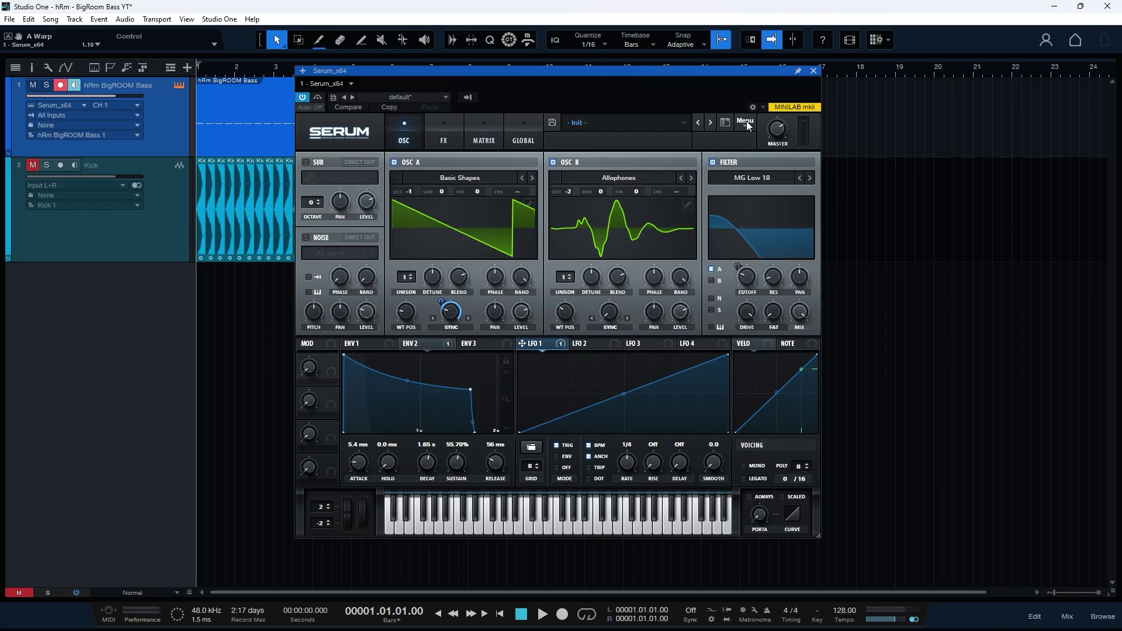
- Reset Serum to the Init preset and play the track
left_click(744, 123)
left_click(771, 199)
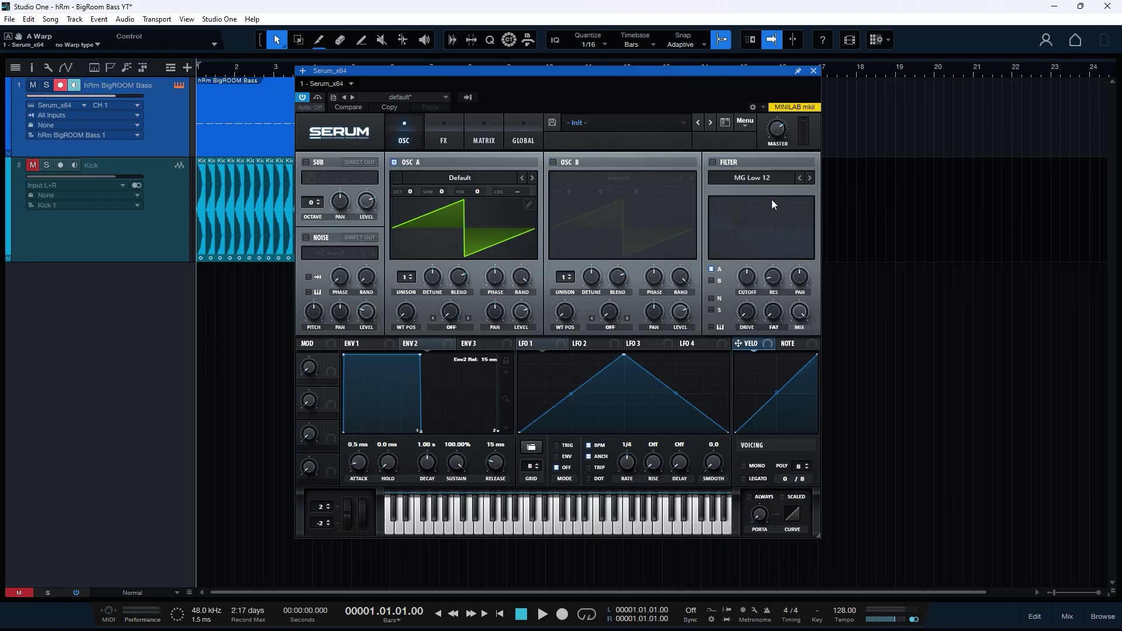
key("space")
- Load the Basic Shapes wavetable into oscillator A and raise its wavetable position to the sawtooth shape
left_click(465, 177)
mouse_move(466, 191)
left_click(495, 218)
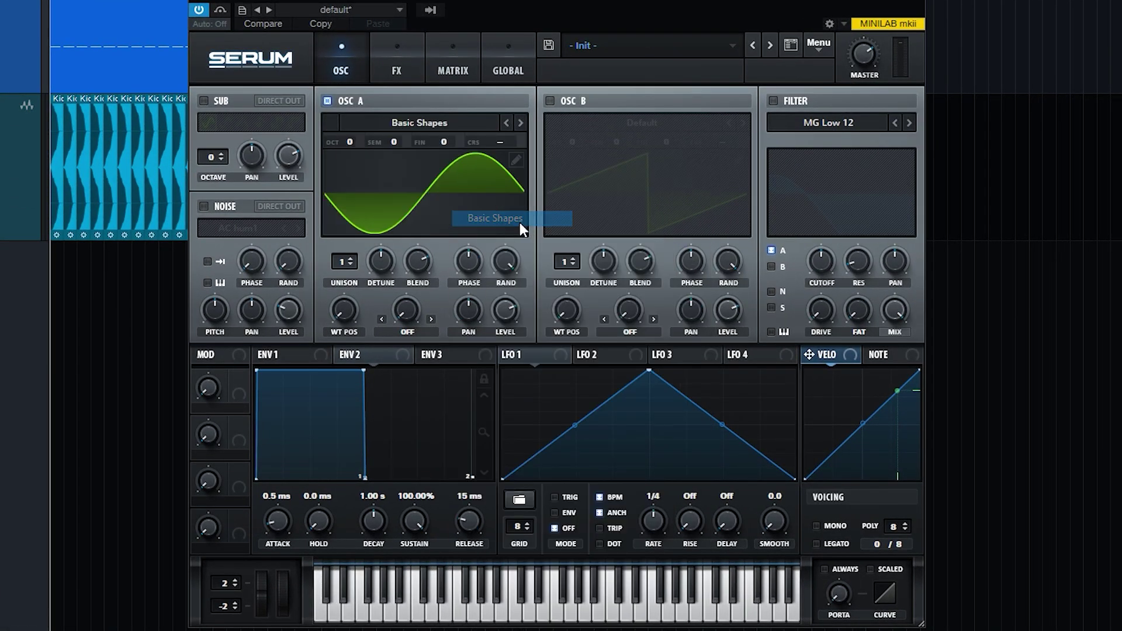
mouse_move(344, 292)
left_click_drag(343, 293, 365, 263)
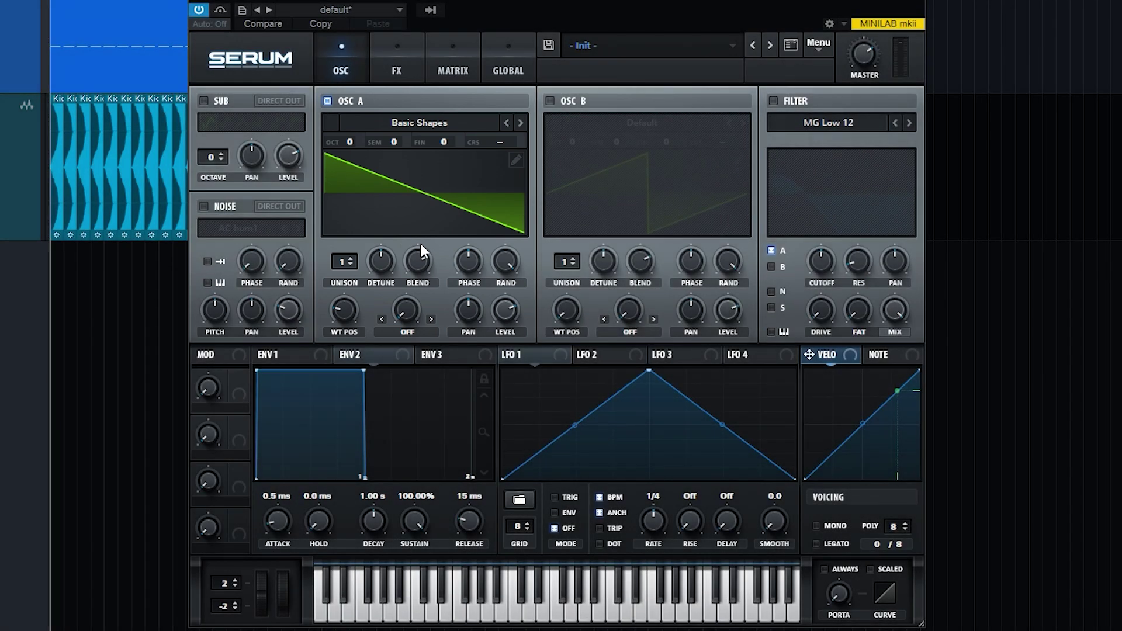
- Set oscillator A's octave to -1 and audition the bass
left_click_drag(349, 143, 362, 188)
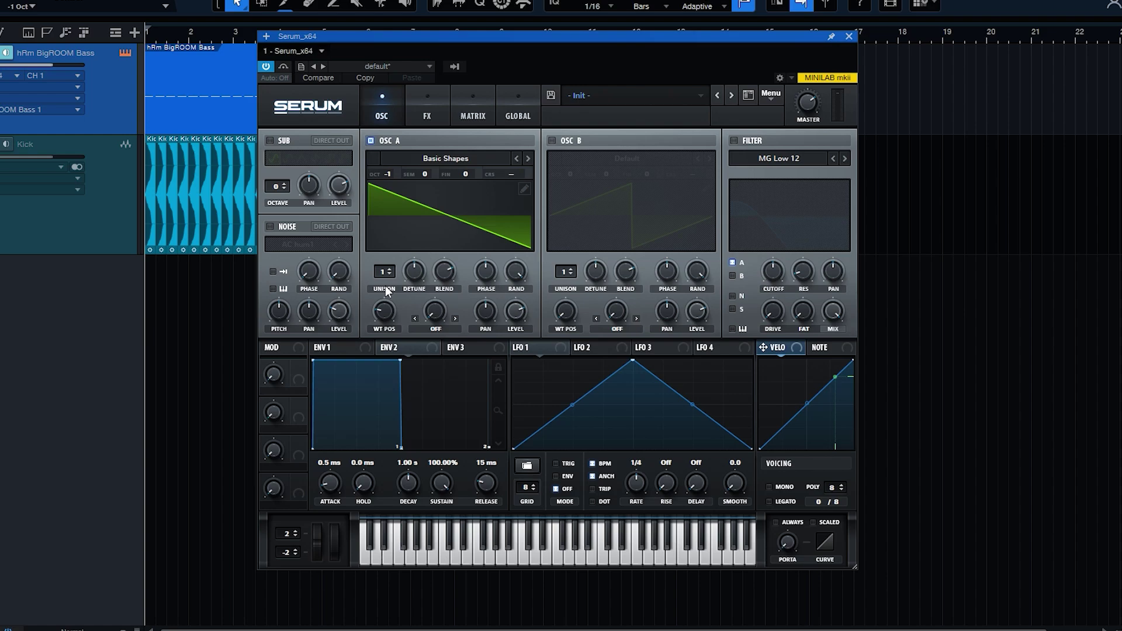
key("space")
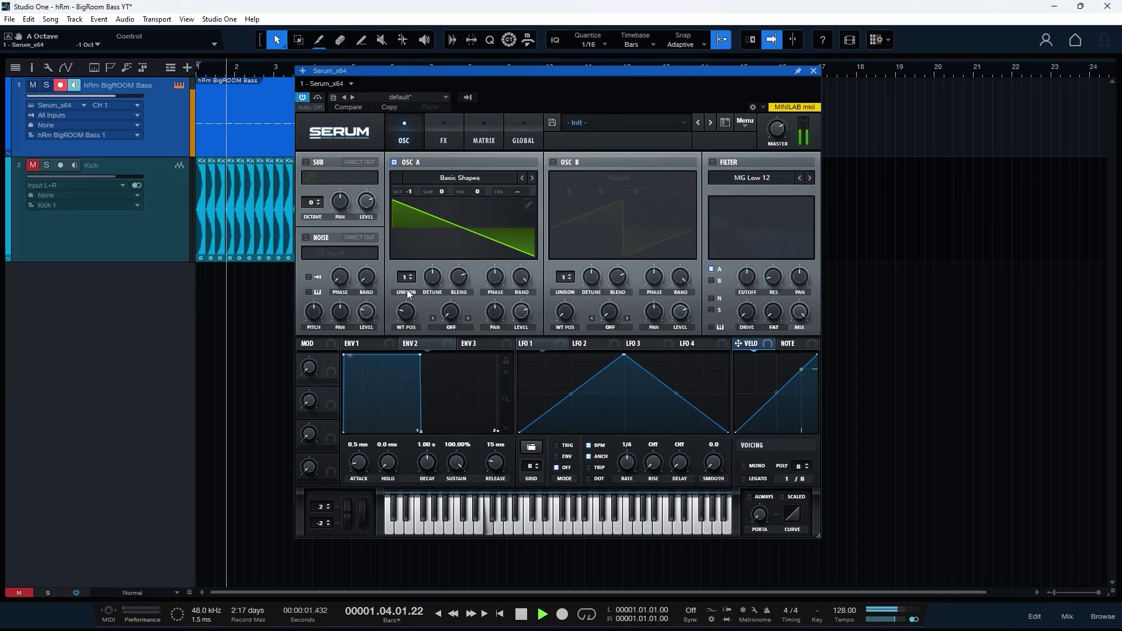
key("space")
- Switch oscillator A off, enable oscillator B and load the Allophones vowel wavetable into it
left_click(394, 163)
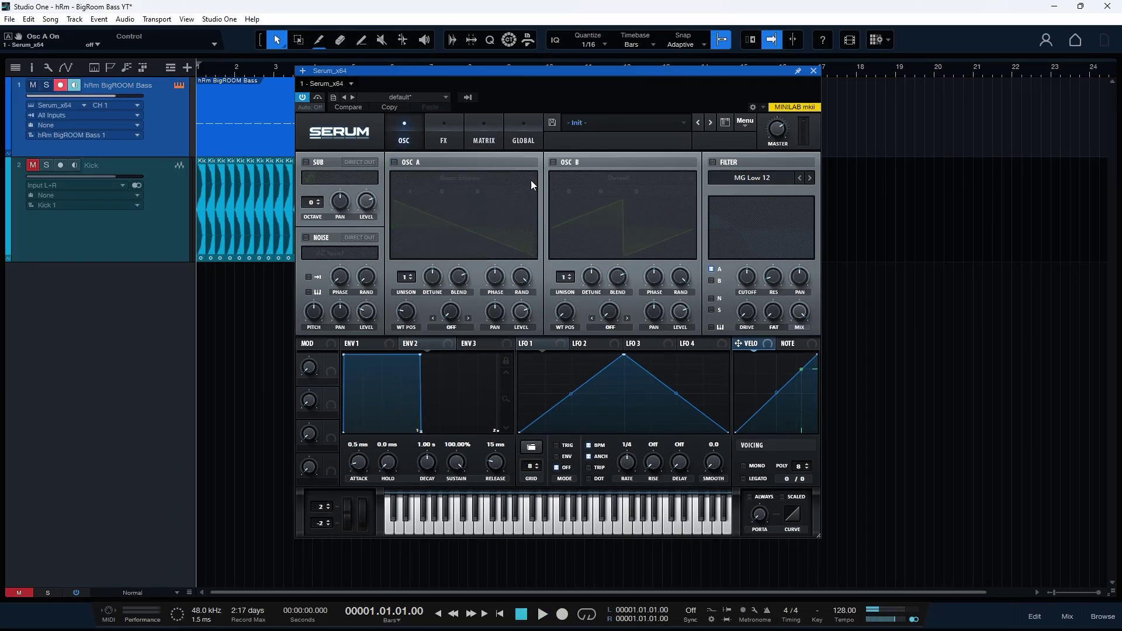
left_click(553, 161)
left_click(624, 174)
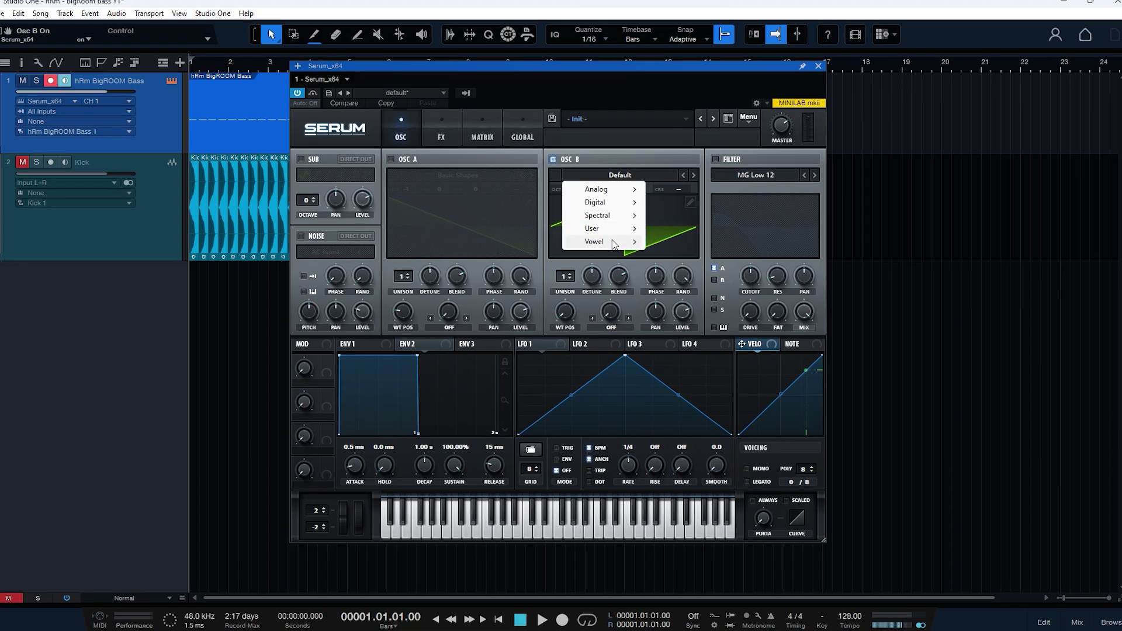
mouse_move(607, 242)
left_click(672, 242)
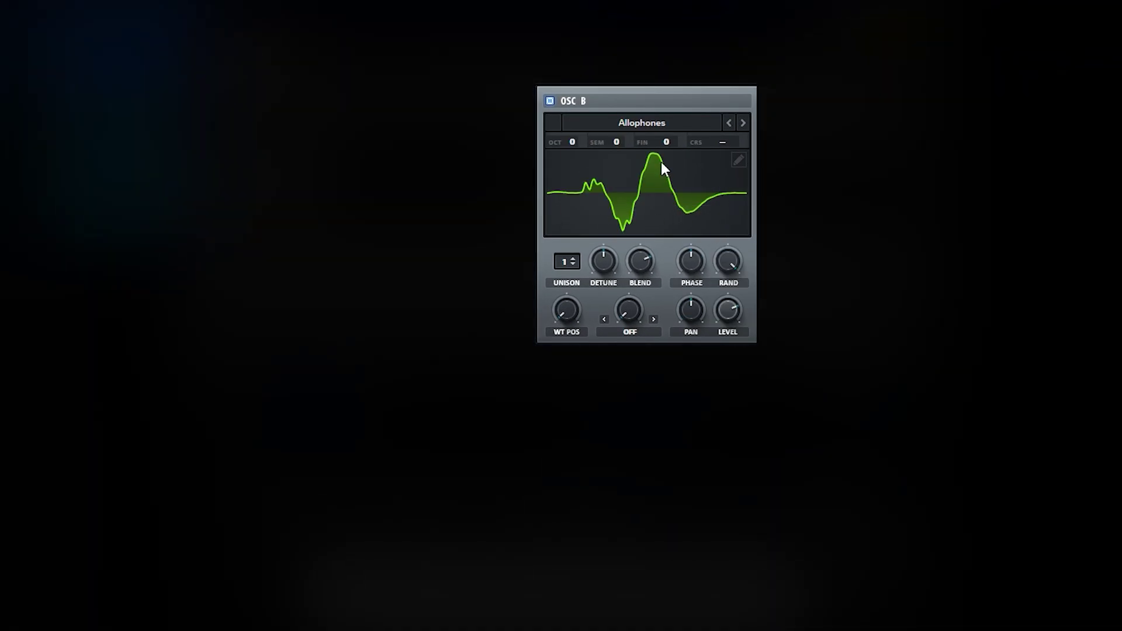
- Show oscillator B's wavetable in 3D, then set its octave to -2 and wavetable position to 82 while auditioning
left_click(624, 192)
left_click_drag(583, 319, 541, 360)
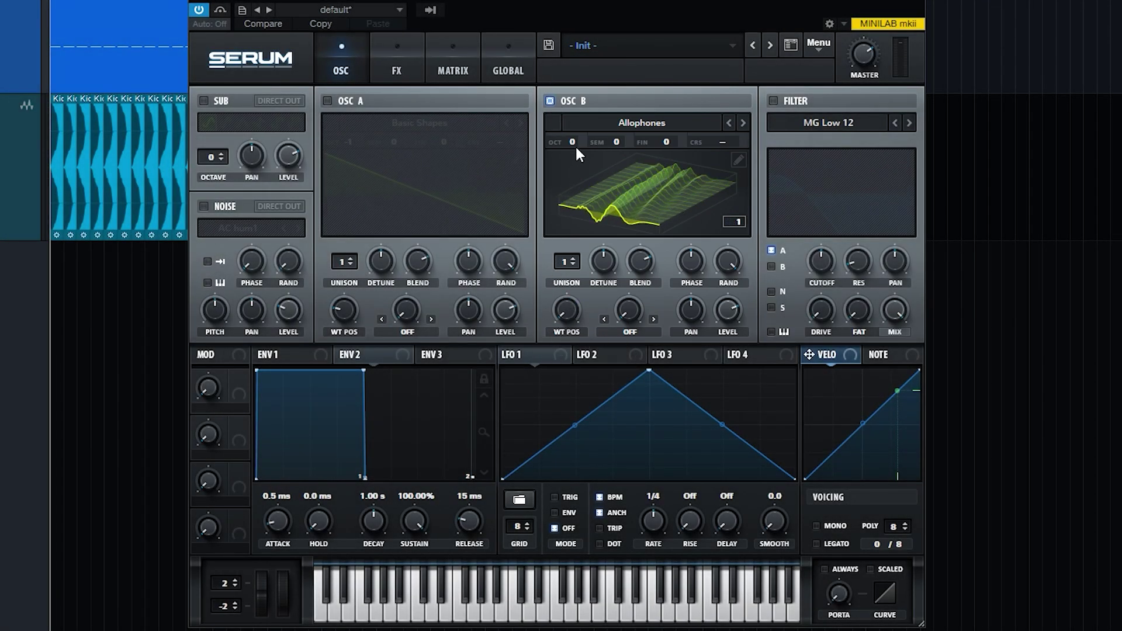
left_click_drag(574, 143, 568, 271)
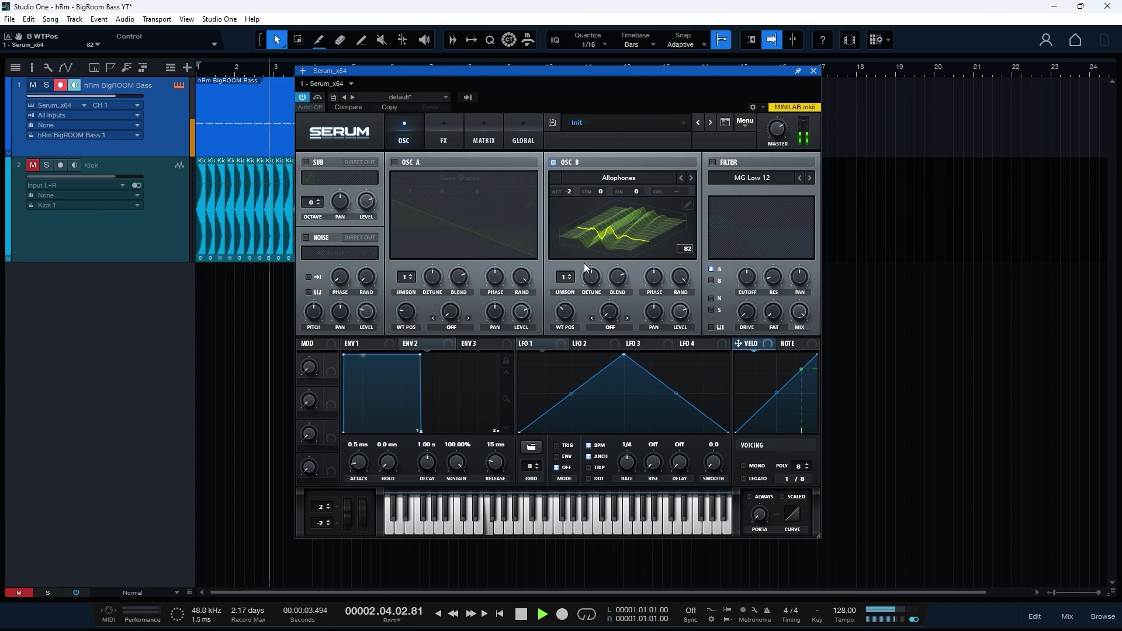
key("space")
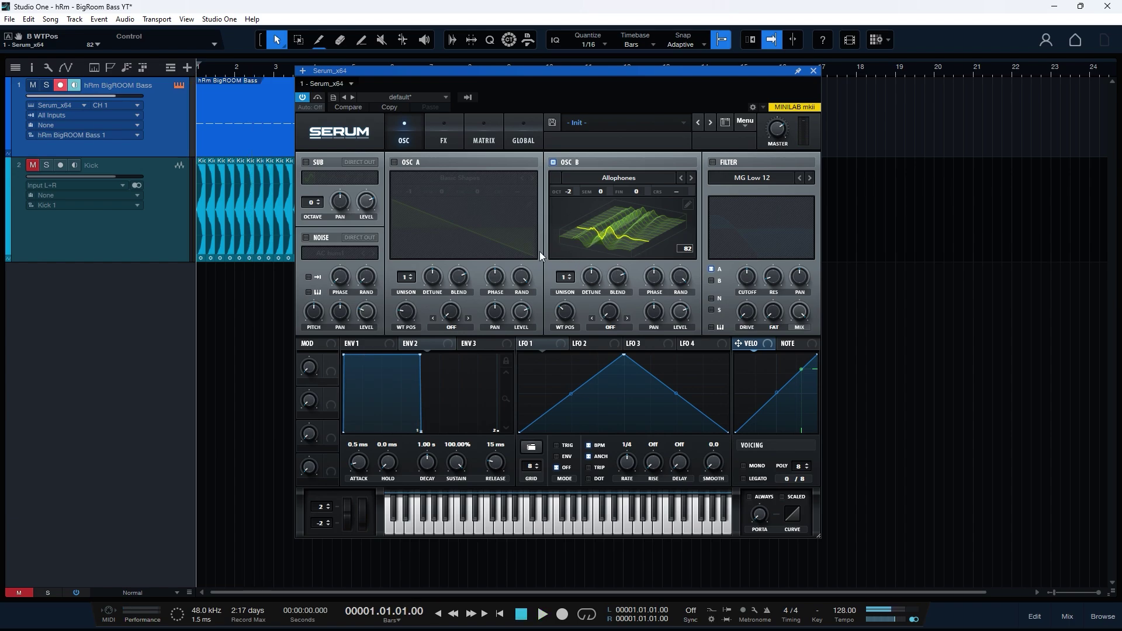
- Switch oscillator A back on and audition both oscillators together
left_click(396, 160)
key("space")
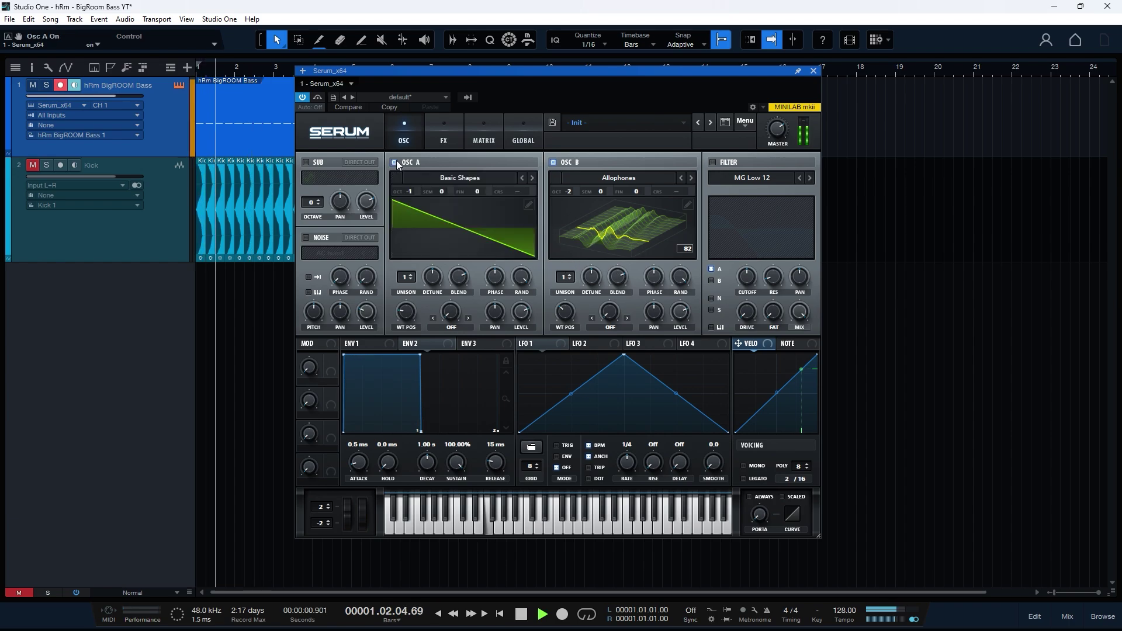
key("space")
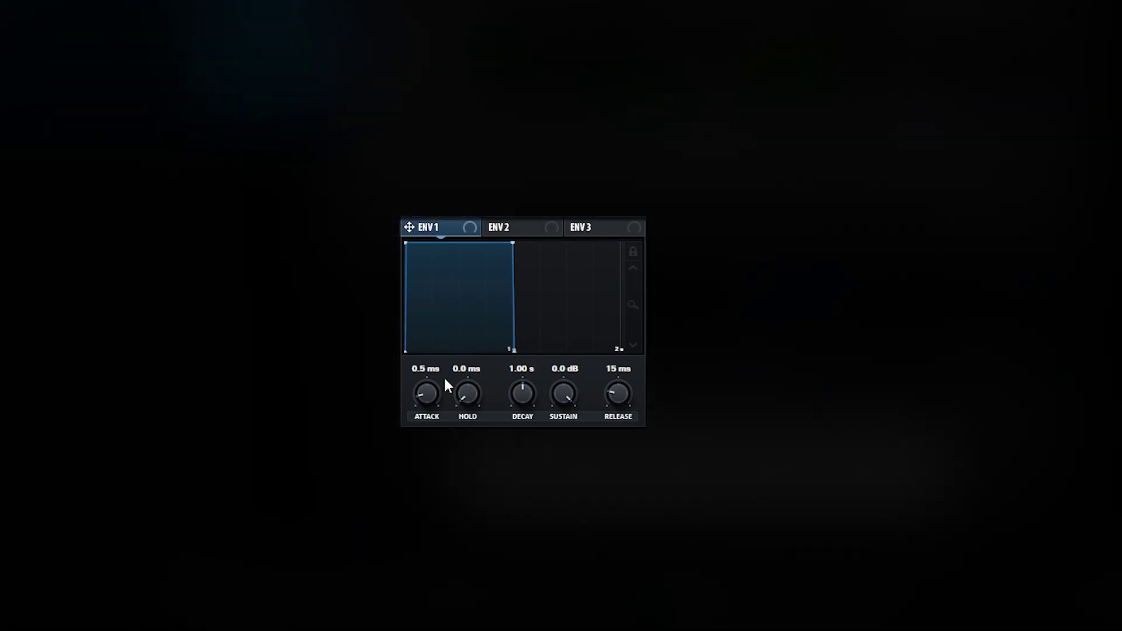
- Set envelope 1 to 41 ms attack, 217 ms hold, 0.0 ms decay and 132 ms release
left_click_drag(432, 377, 484, 336)
left_click_drag(524, 391, 605, 496)
left_click_drag(617, 393, 618, 373)
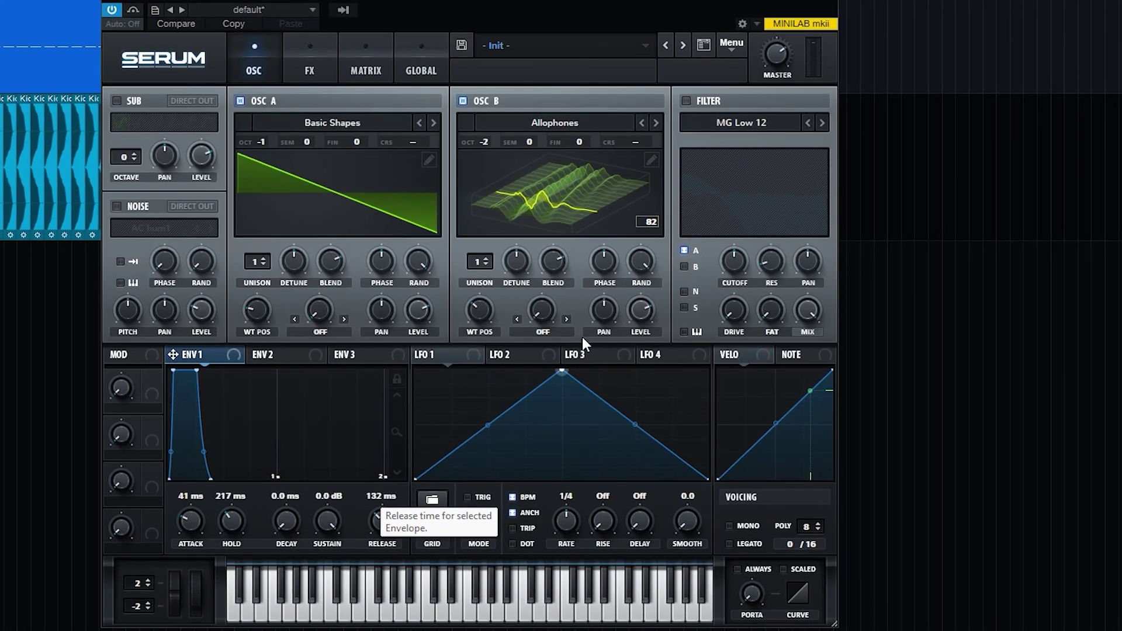
- Enable the filter for oscillators A and B and set its type to MG Low 18
left_click(686, 99)
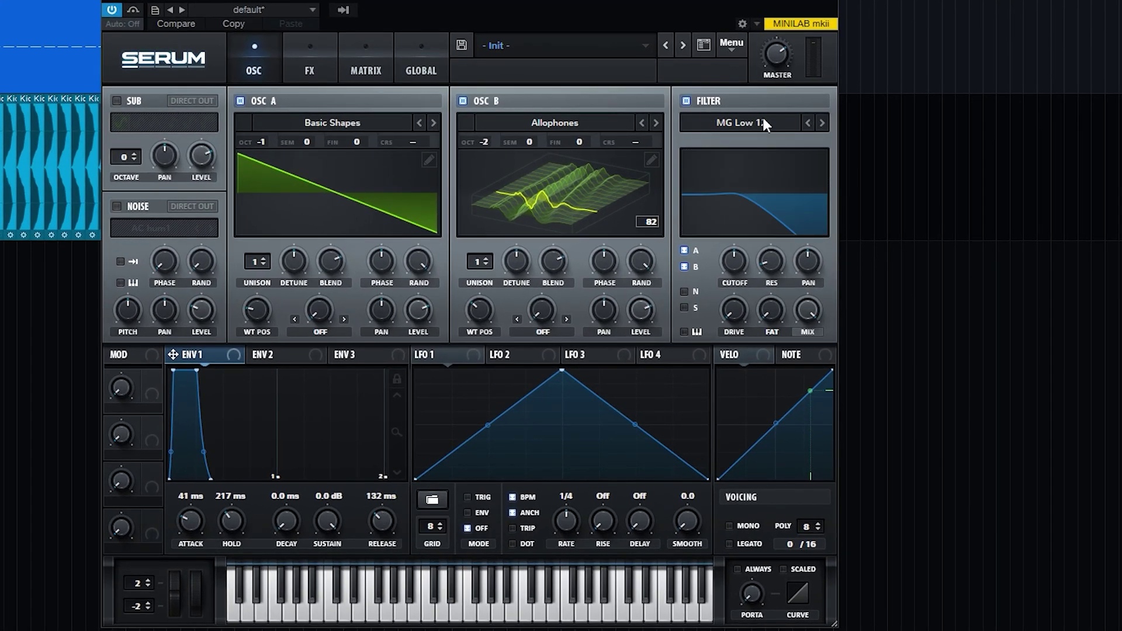
left_click(775, 124)
mouse_move(756, 142)
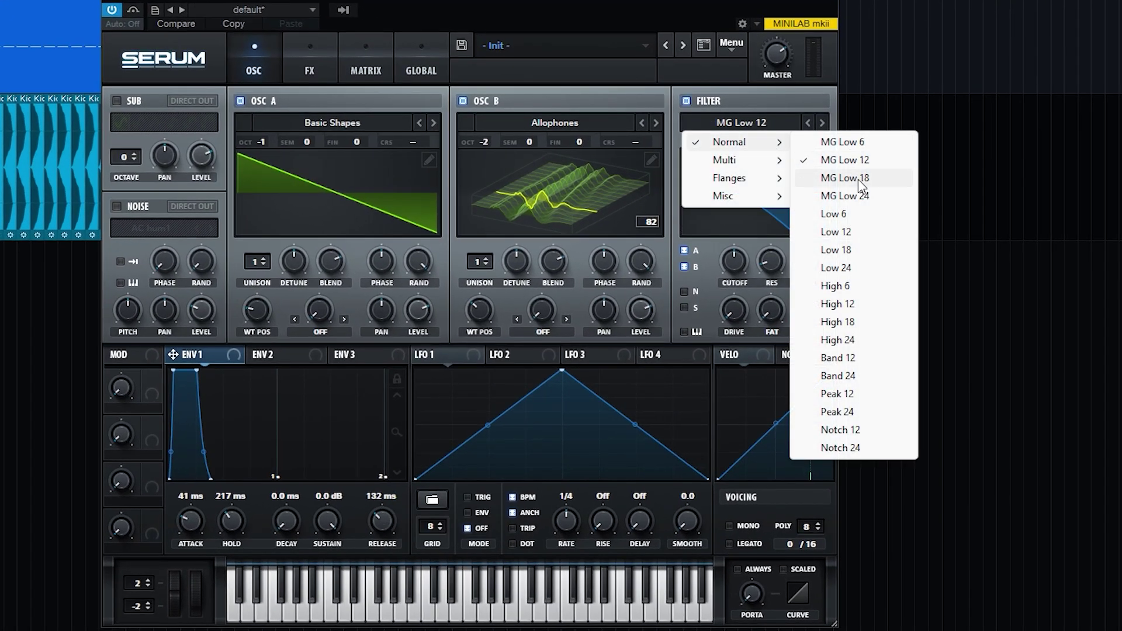
left_click(857, 179)
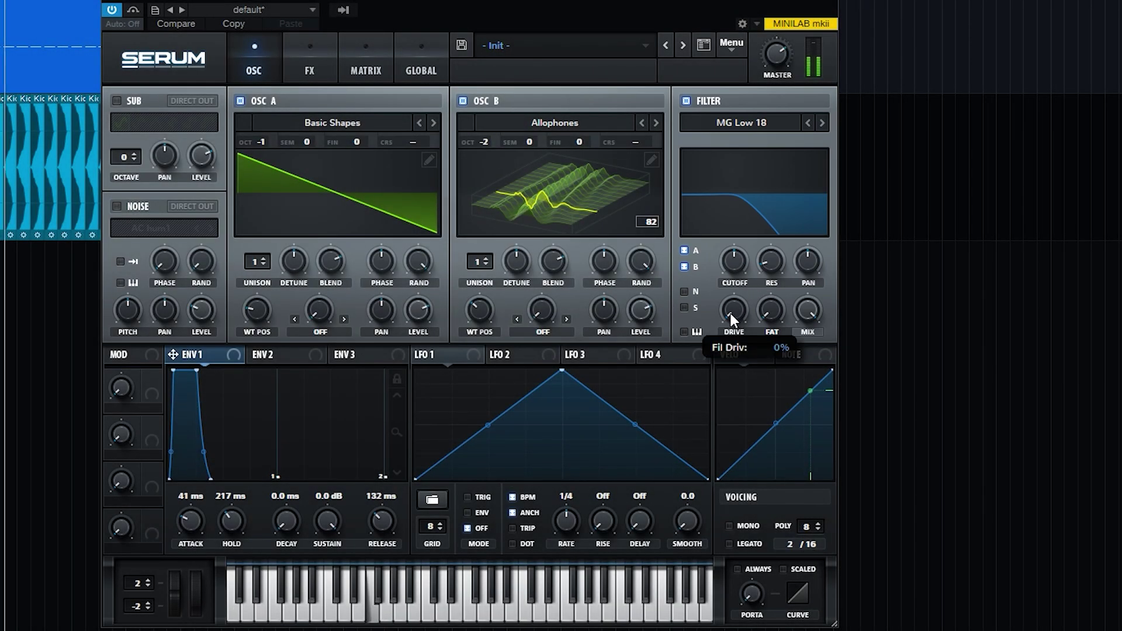
- Raise the filter drive, lower the cutoff to 65 Hz and audition the bass
mouse_move(731, 313)
left_mouse_down()
mouse_move(742, 236)
mouse_move(735, 279)
mouse_move(748, 302)
left_mouse_up()
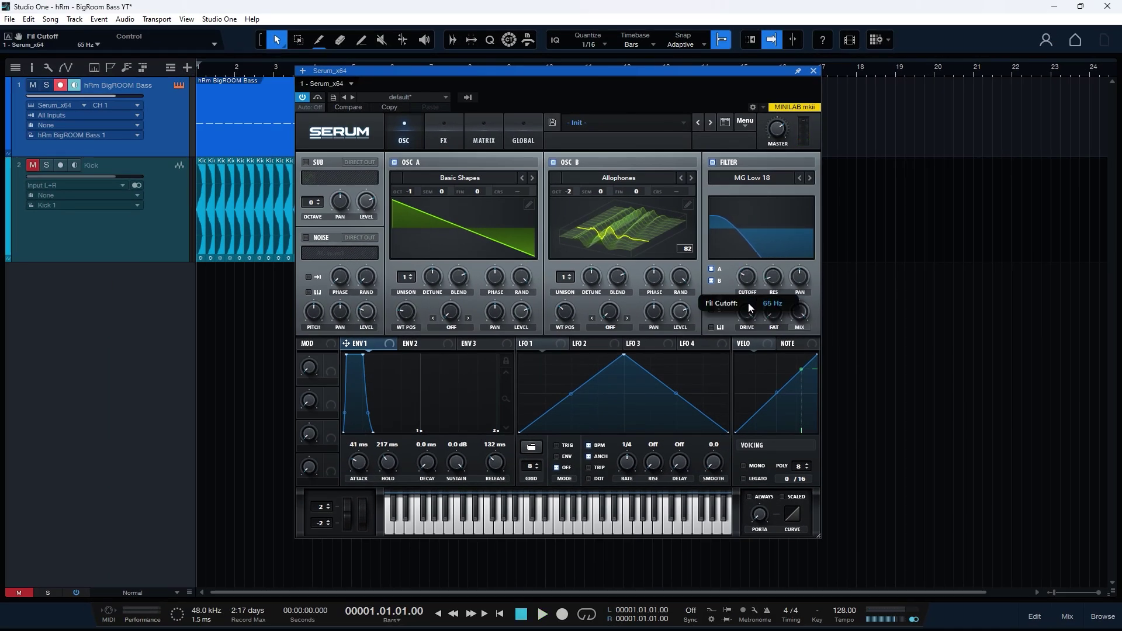
key("space")
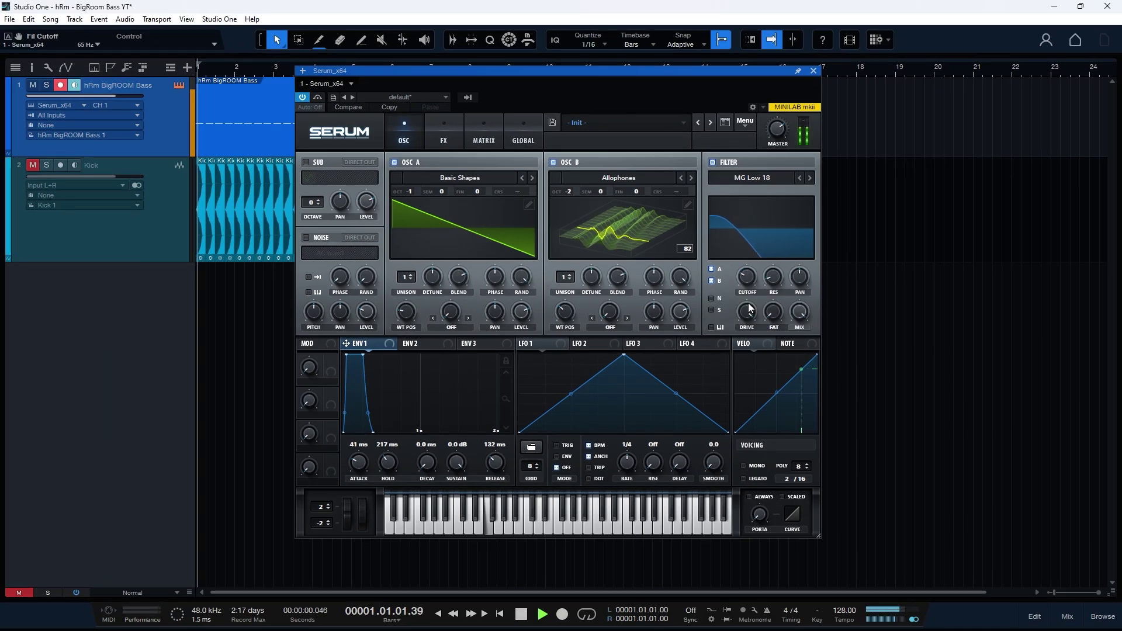
key("space")
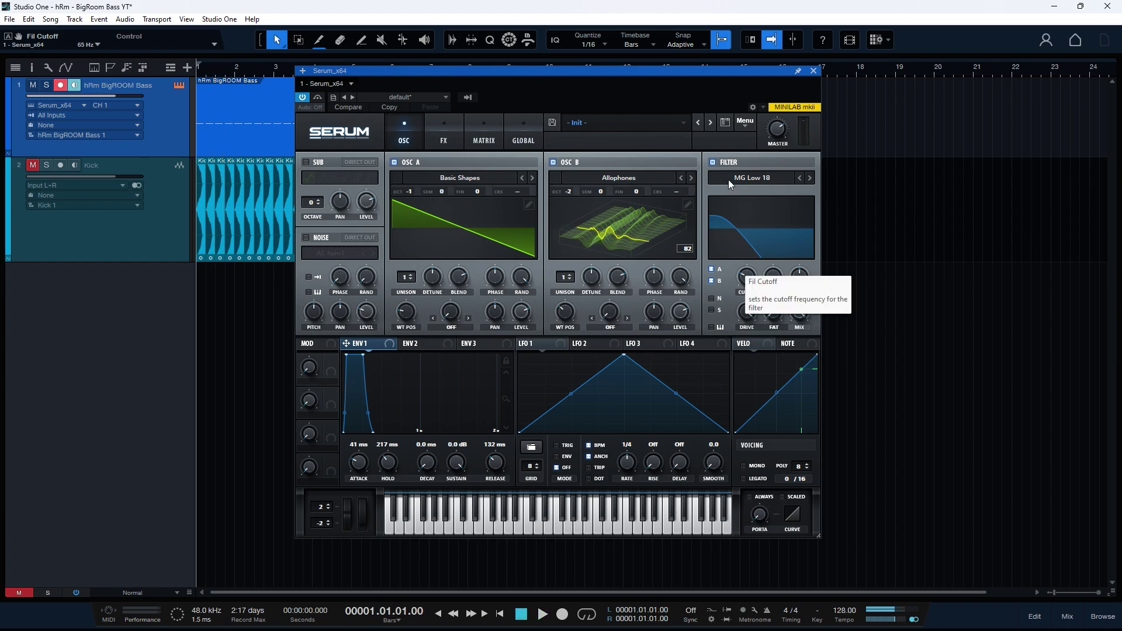
- Compare the bass during playback with the filter bypassed and enabled
left_click(716, 162)
key("space")
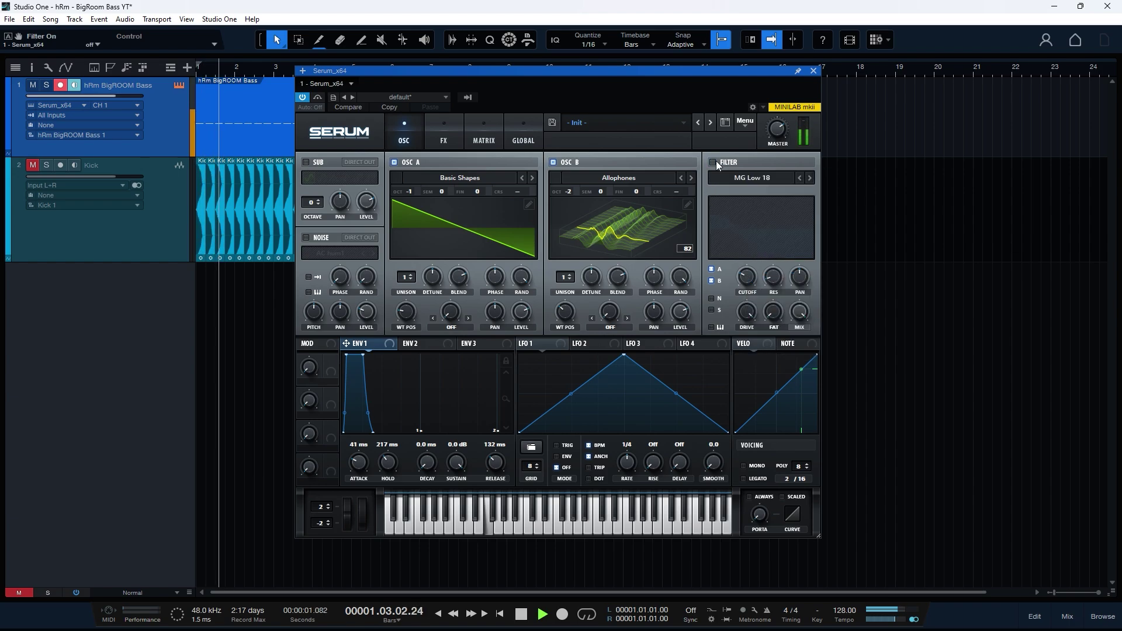
left_click(714, 162)
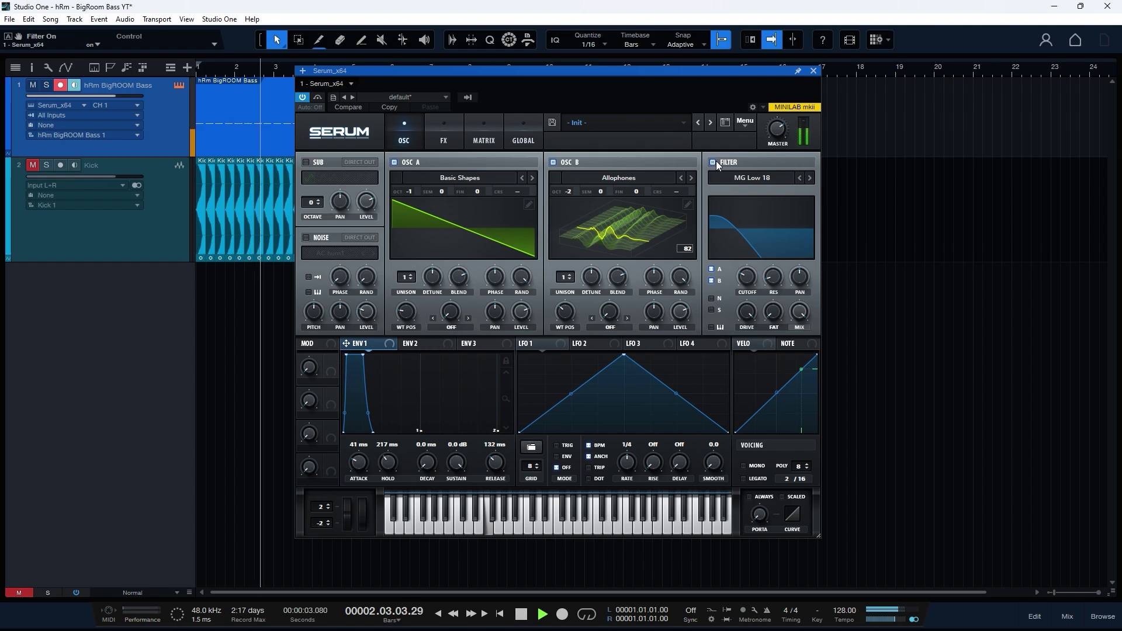
- Set envelope 2 to 4.2 ms attack, 1.72 s decay, 54.39% sustain and 70 ms release
left_click(410, 343)
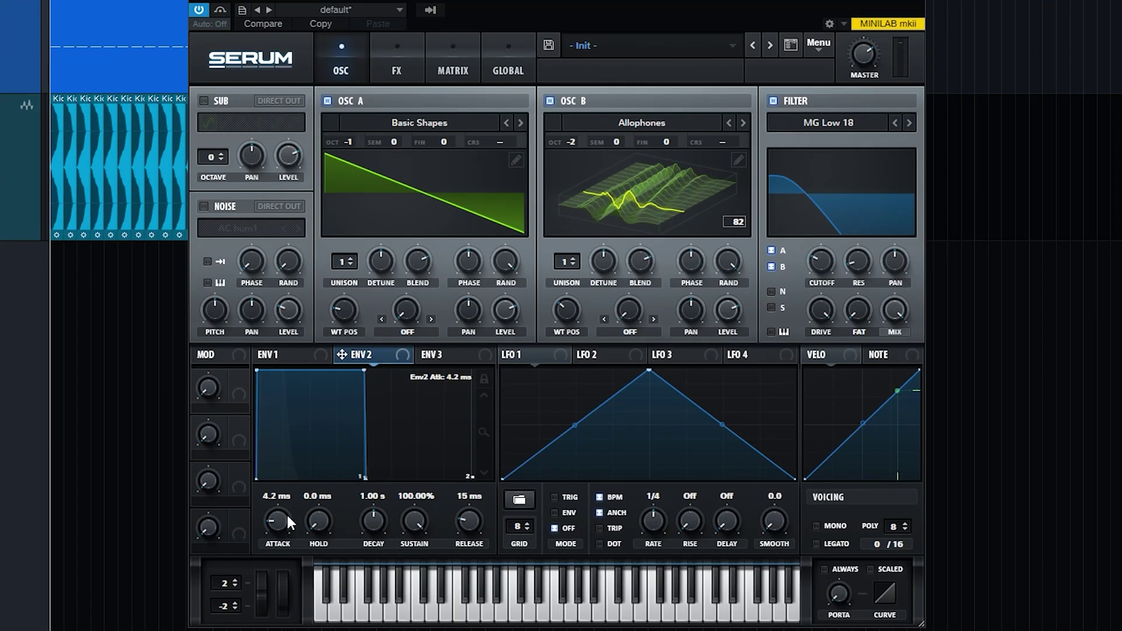
left_click_drag(371, 529, 408, 562)
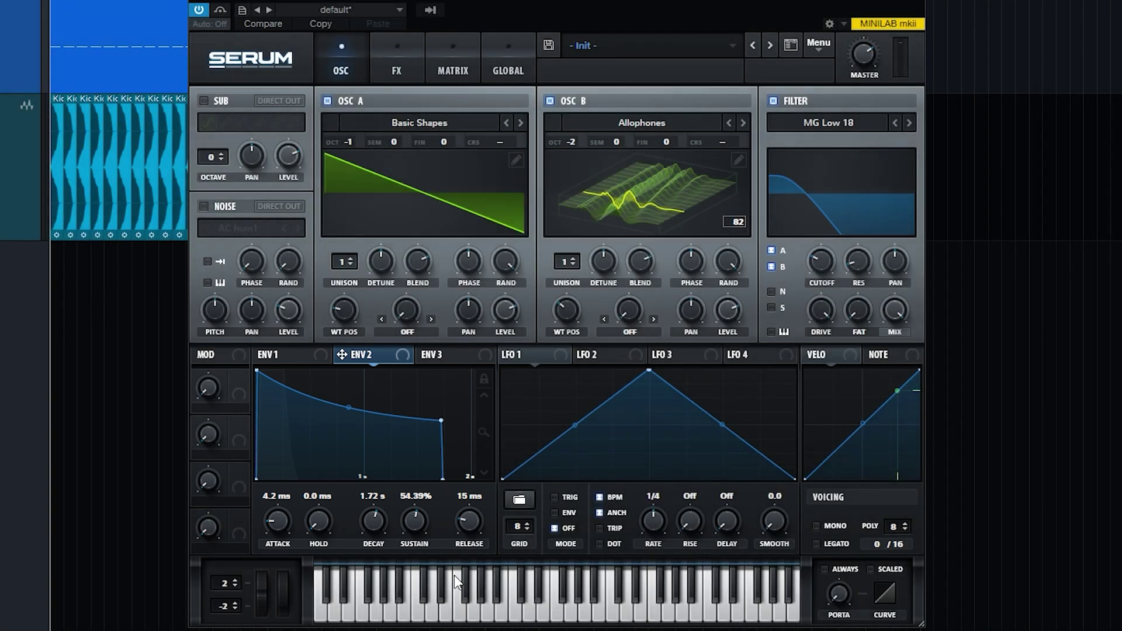
left_click_drag(471, 517, 470, 520)
- Assign envelope 2 to the filter cutoff with a modulation amount of 12 and audition it
left_click_drag(805, 247, 795, 292)
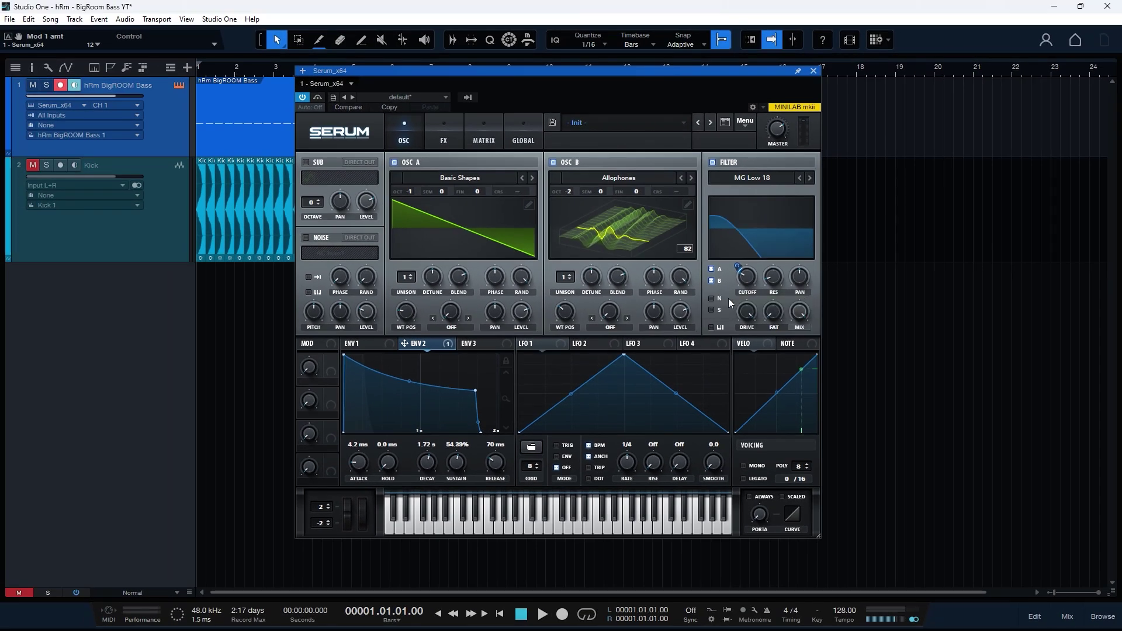
key("space")
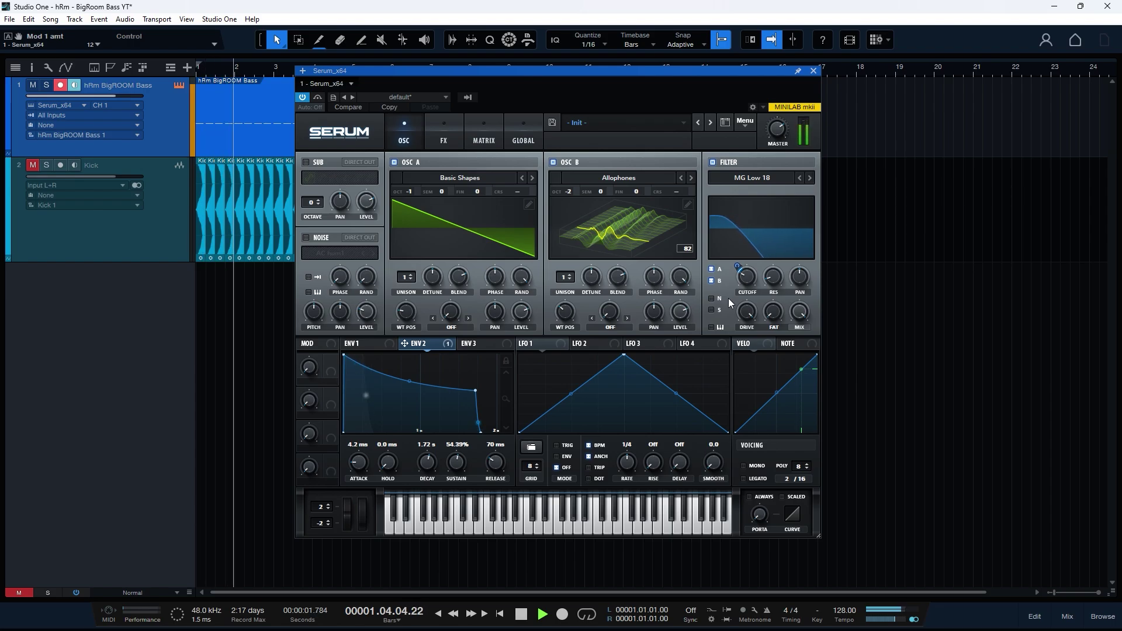
key("space")
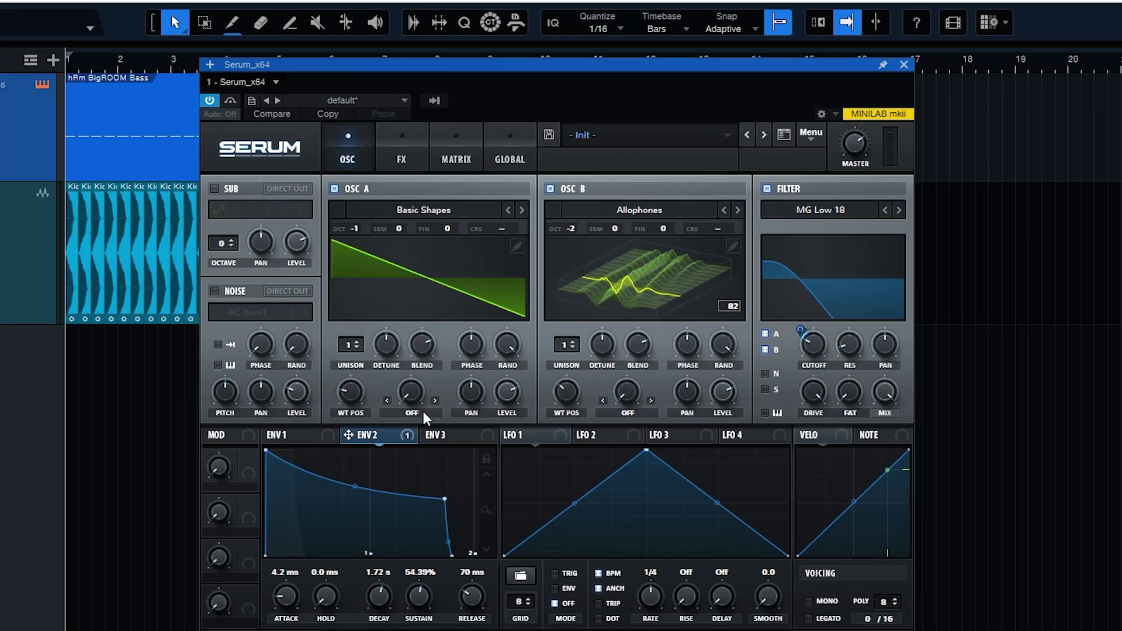
- Set oscillator A's warp mode to Sync (No Window) and its amount to 1.65% with oscillator B switched off
left_click(467, 324)
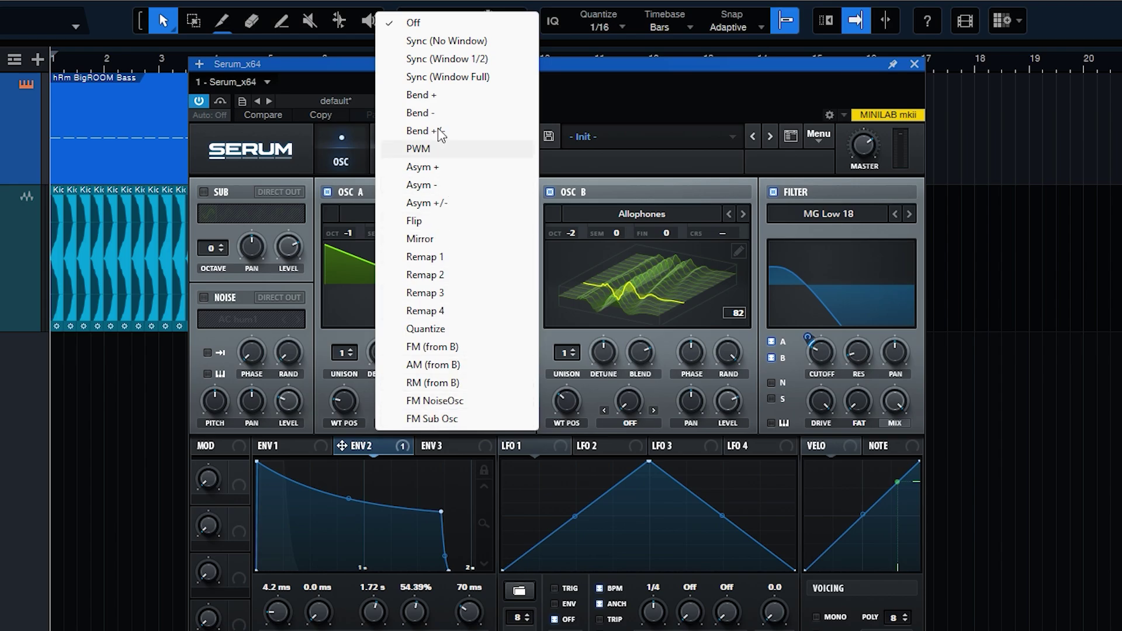
left_click(441, 41)
left_click(549, 192)
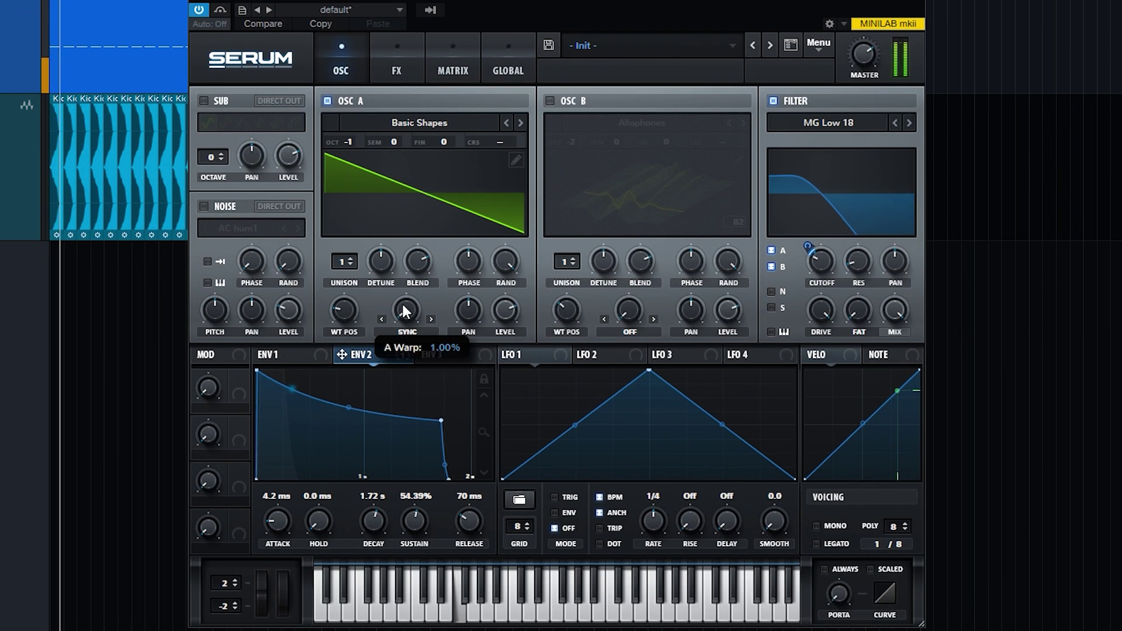
left_click_drag(401, 392, 401, 359)
mouse_move(400, 268)
left_mouse_down()
mouse_move(403, 208)
mouse_move(426, 381)
mouse_move(407, 366)
mouse_move(415, 257)
left_mouse_up()
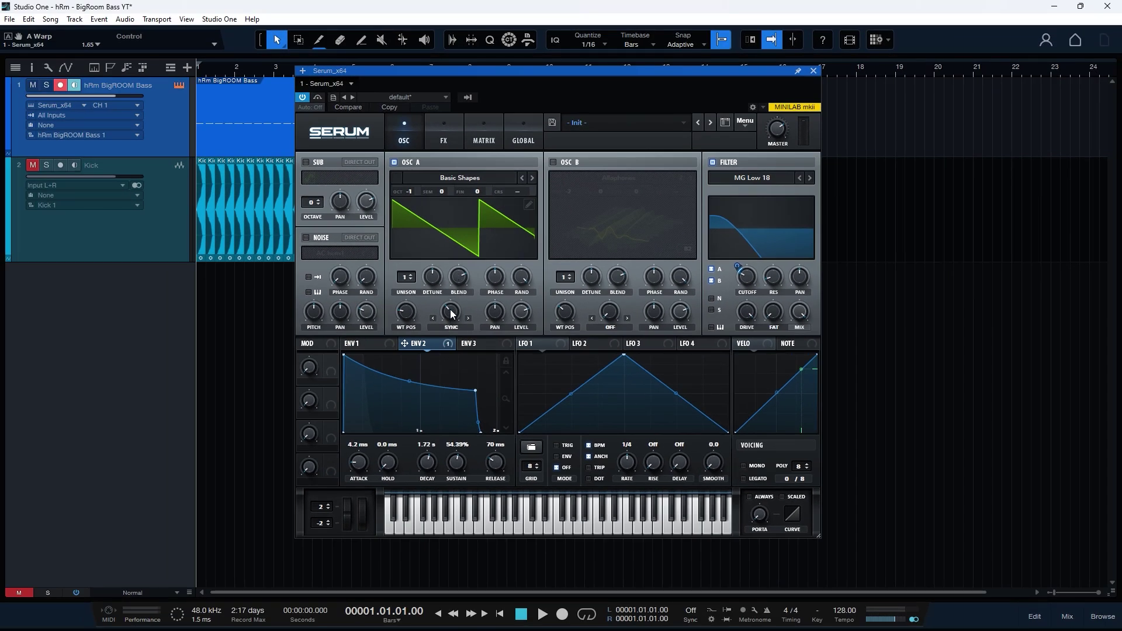
- Switch oscillator B back on, set its warp to Sync (No Window) at 1.65% and audition the bass
left_click(562, 162)
left_click(619, 329)
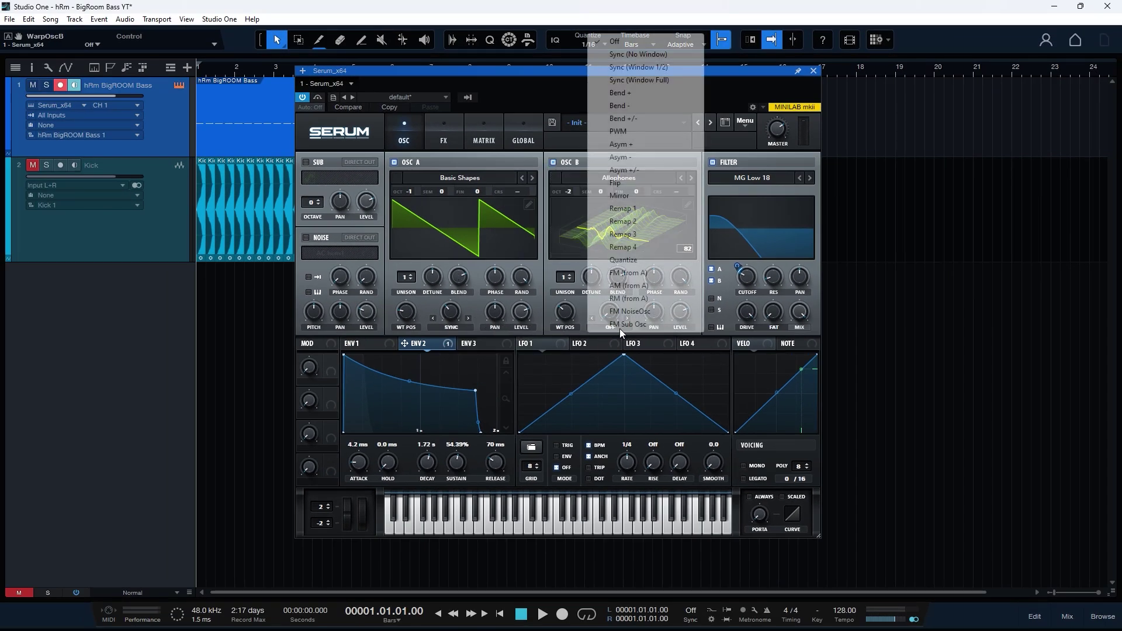
left_click(650, 56)
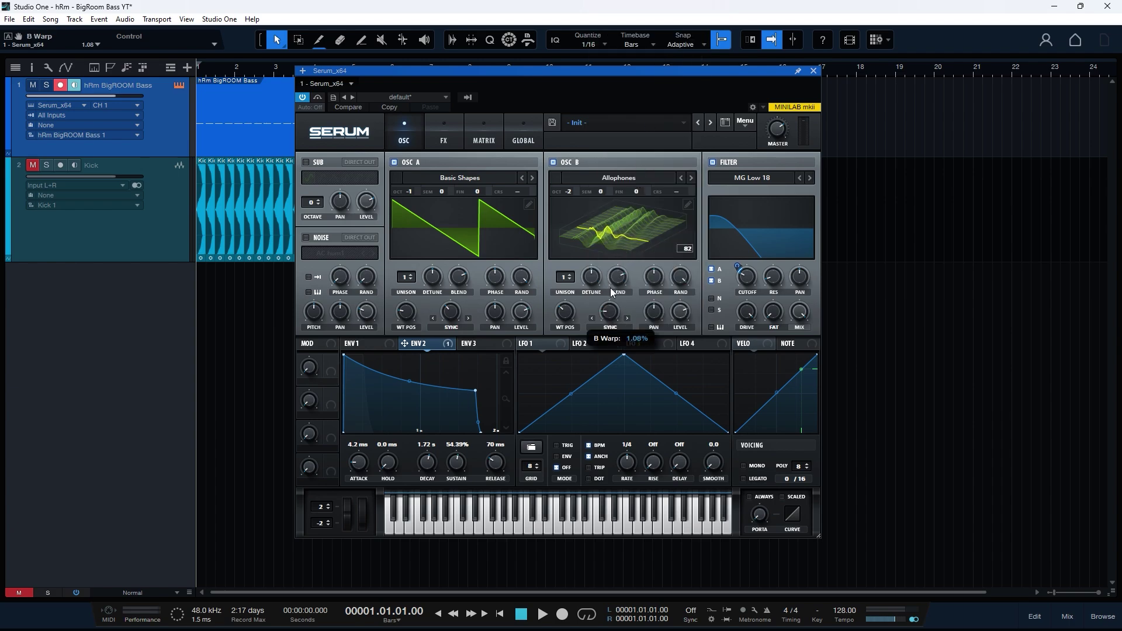
key("space")
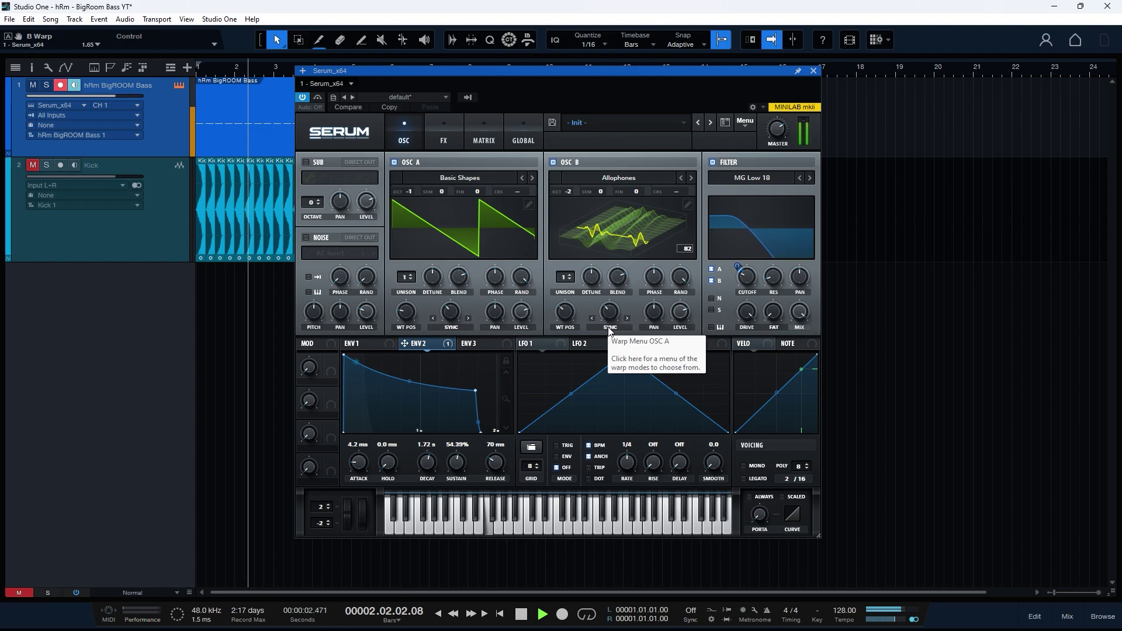
- Shape LFO 1 into a rising linear ramp and set its mode to TRIG
key("space")
left_click(542, 344)
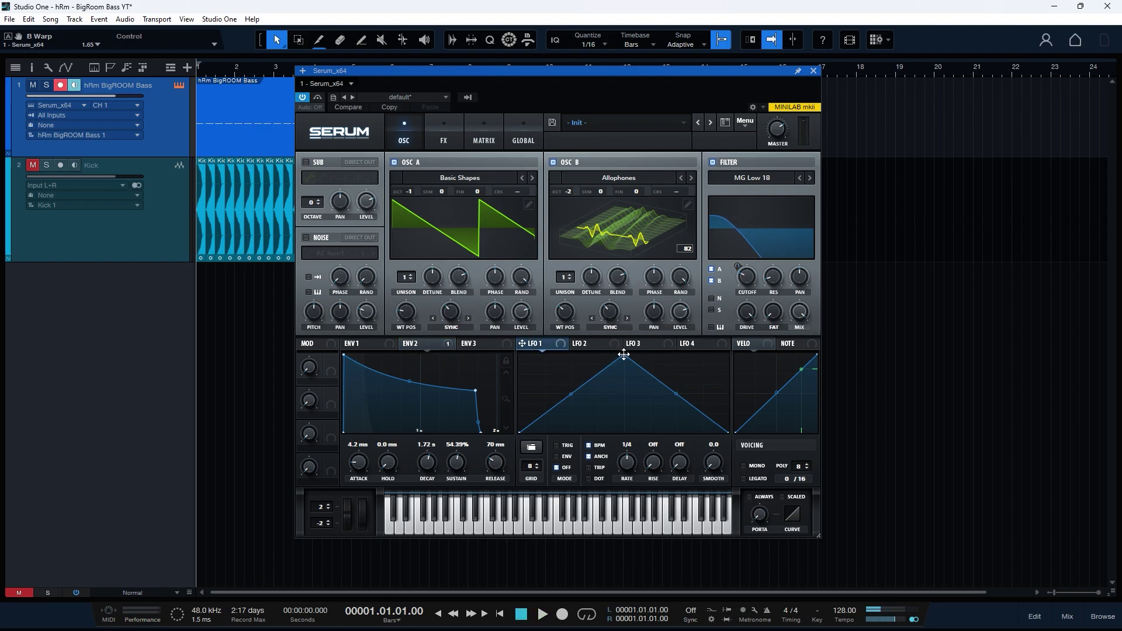
left_click_drag(624, 357, 728, 355)
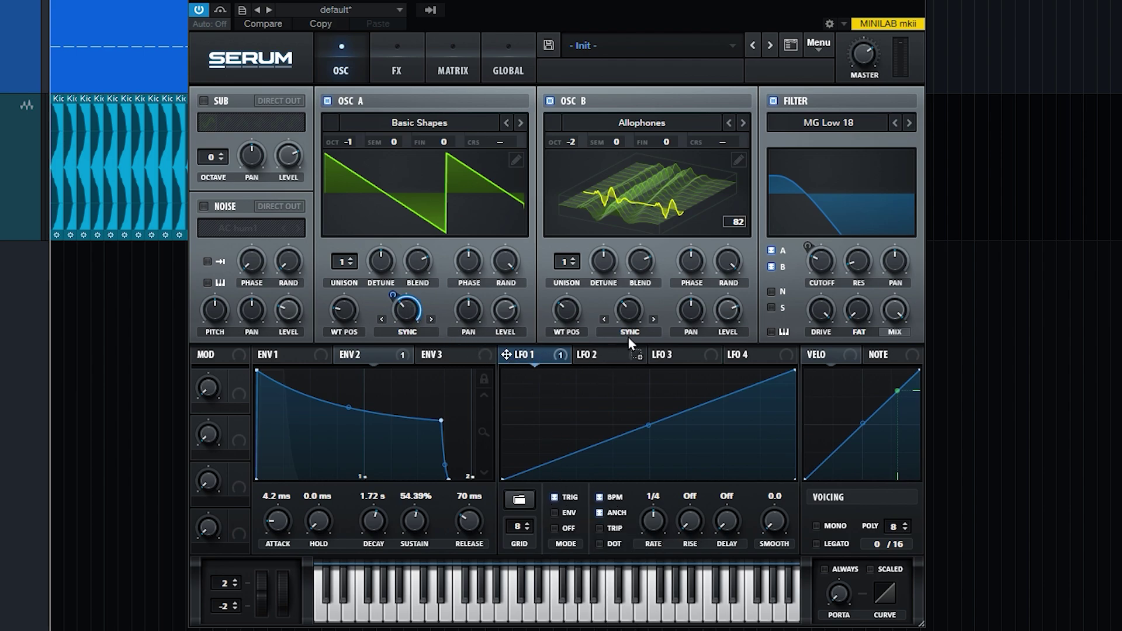
- Assign LFO 1 to the Sync warp of oscillators A and B, with a modulation amount of -40 on B
left_click_drag(416, 315, 397, 344)
left_click_drag(633, 299, 610, 338)
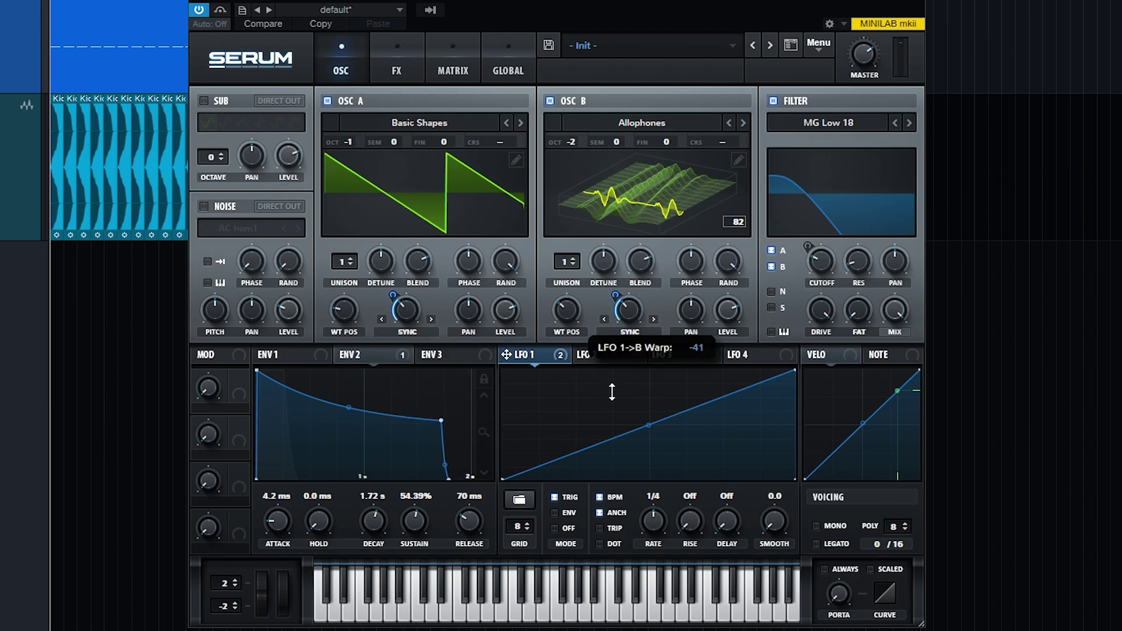
left_click_drag(612, 391, 612, 390)
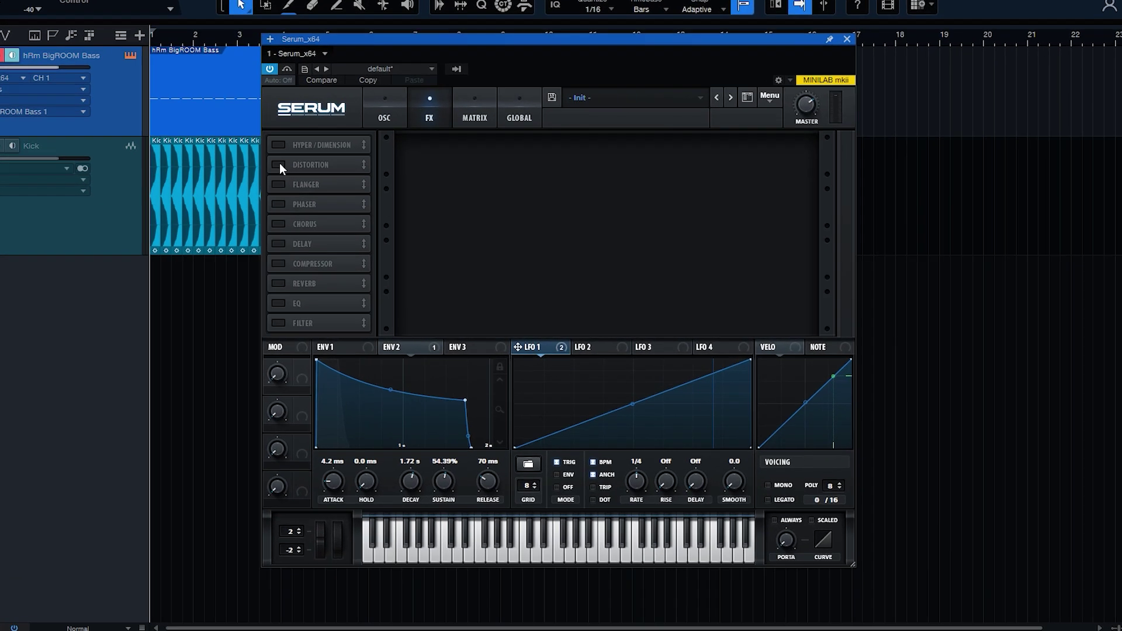
- Enable the Tube distortion effect, set its filter to POST and modulate its drive with LFO 1
left_click(318, 182)
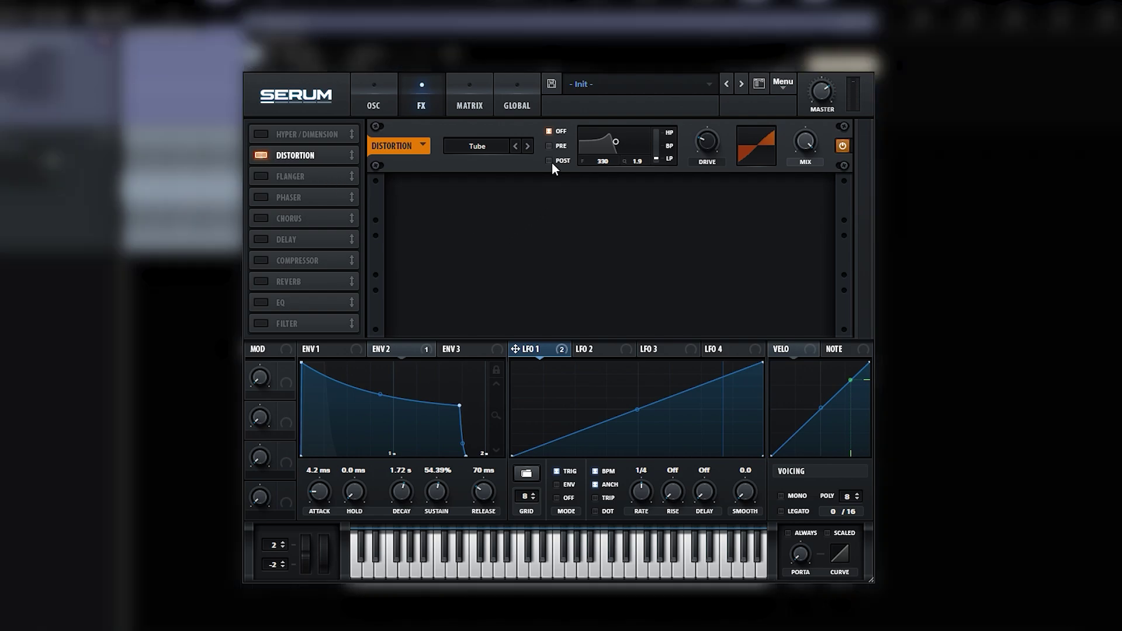
left_click(550, 161)
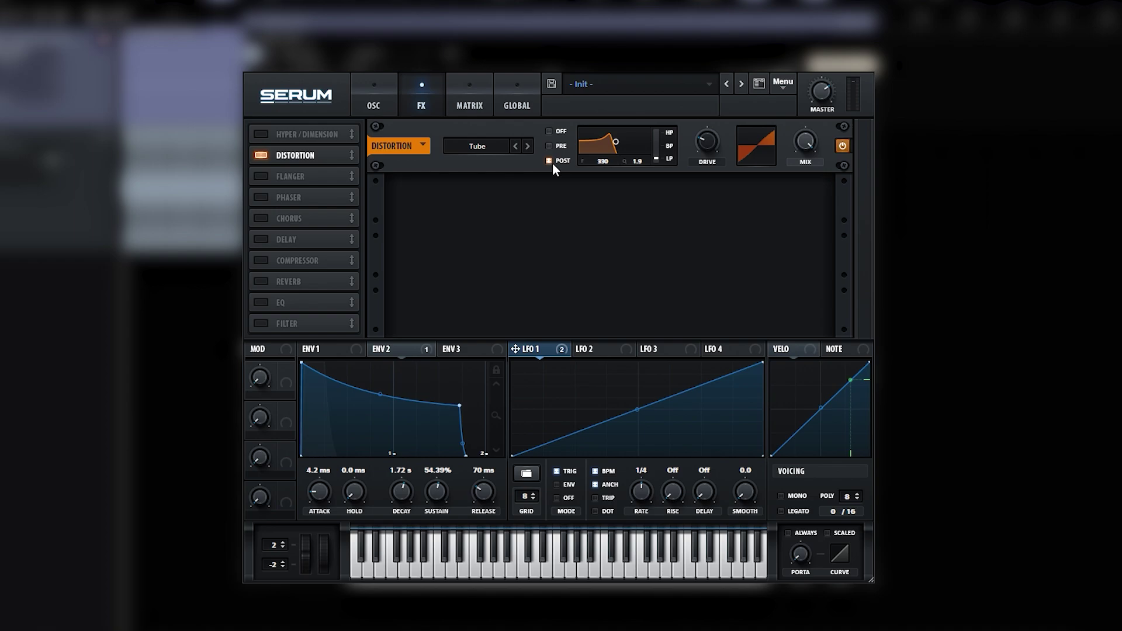
mouse_move(704, 146)
- Enable the EQ effect, switch its high band to a low-pass, and lower that band's frequency and Q
left_click(261, 303)
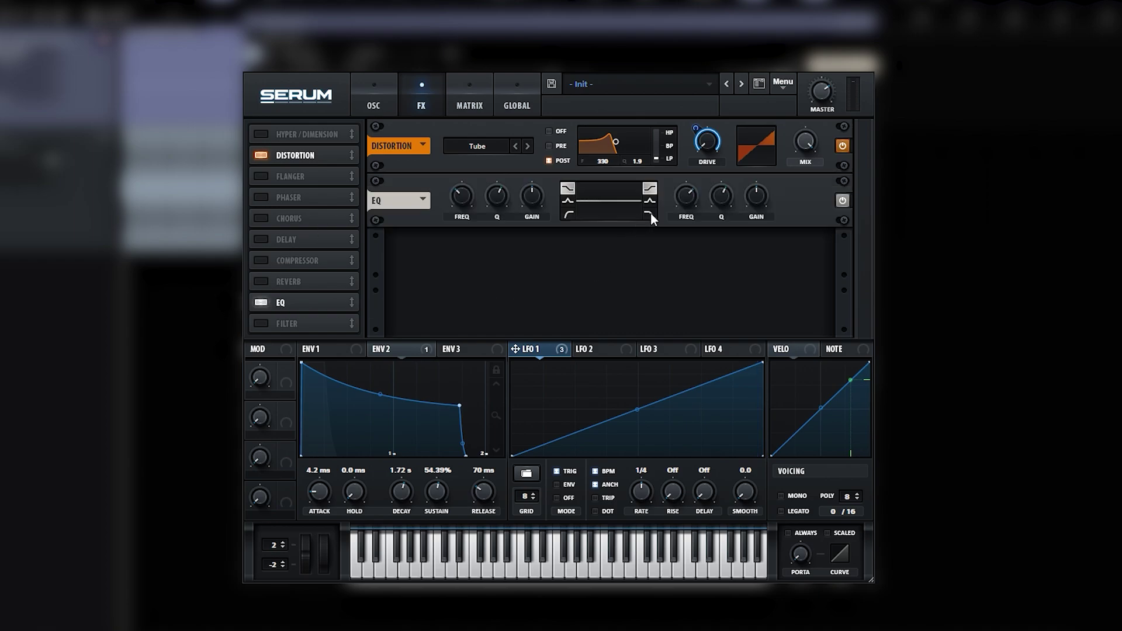
left_click_drag(685, 197, 687, 257)
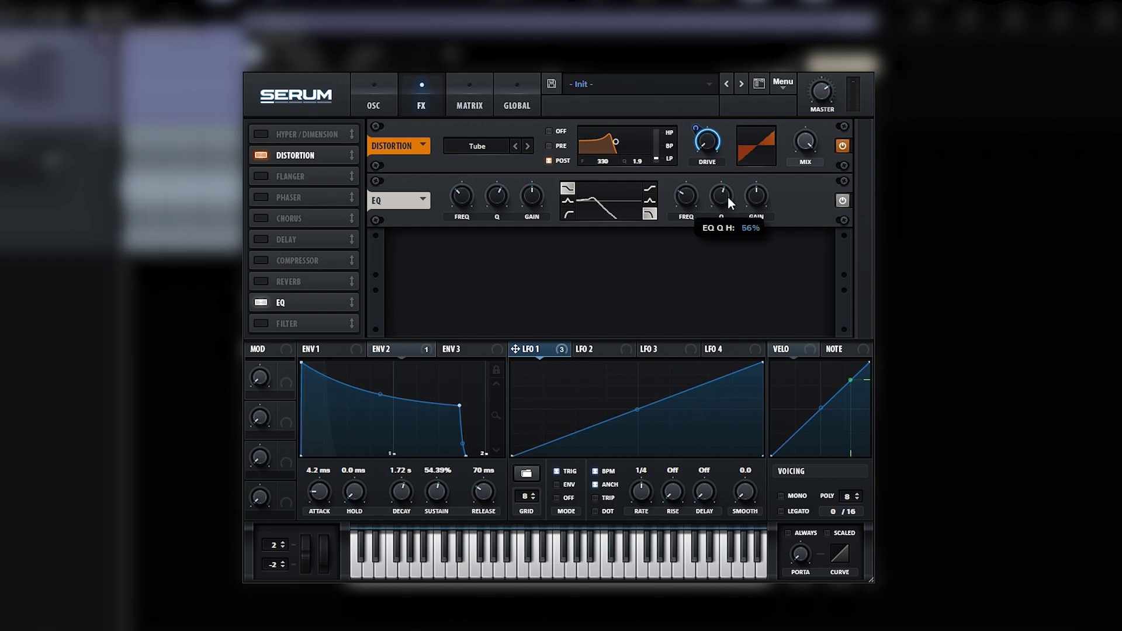
left_click_drag(727, 202, 756, 194)
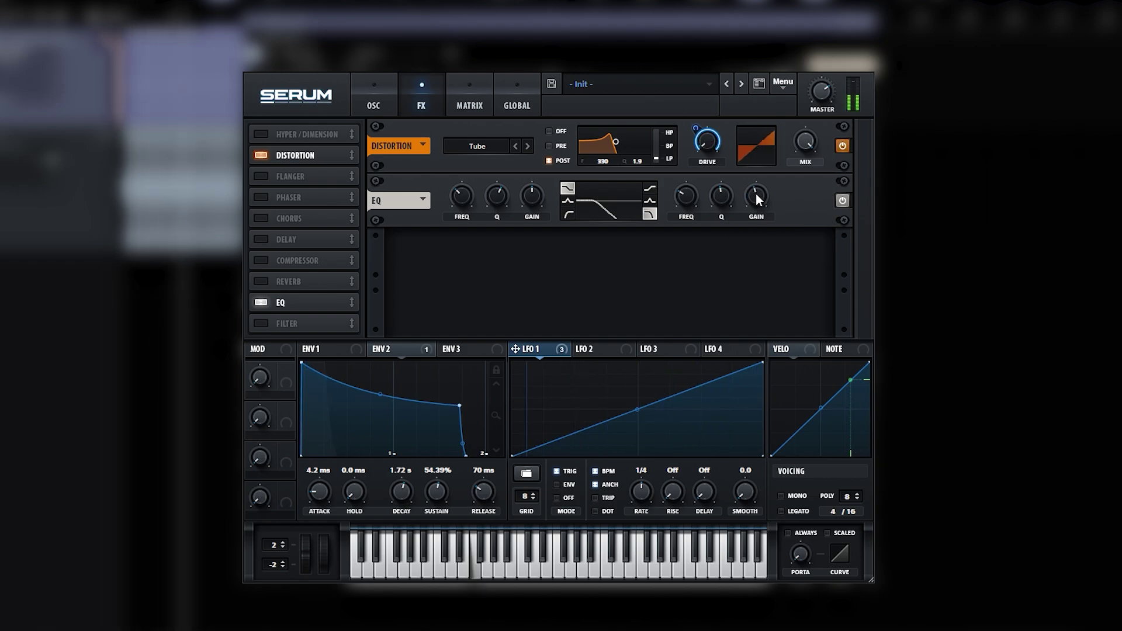
- Enable the compressor after the EQ, adjust its attack, set its release to 38.0 ms and audition the bass
left_click(261, 262)
left_click_drag(308, 303, 309, 304)
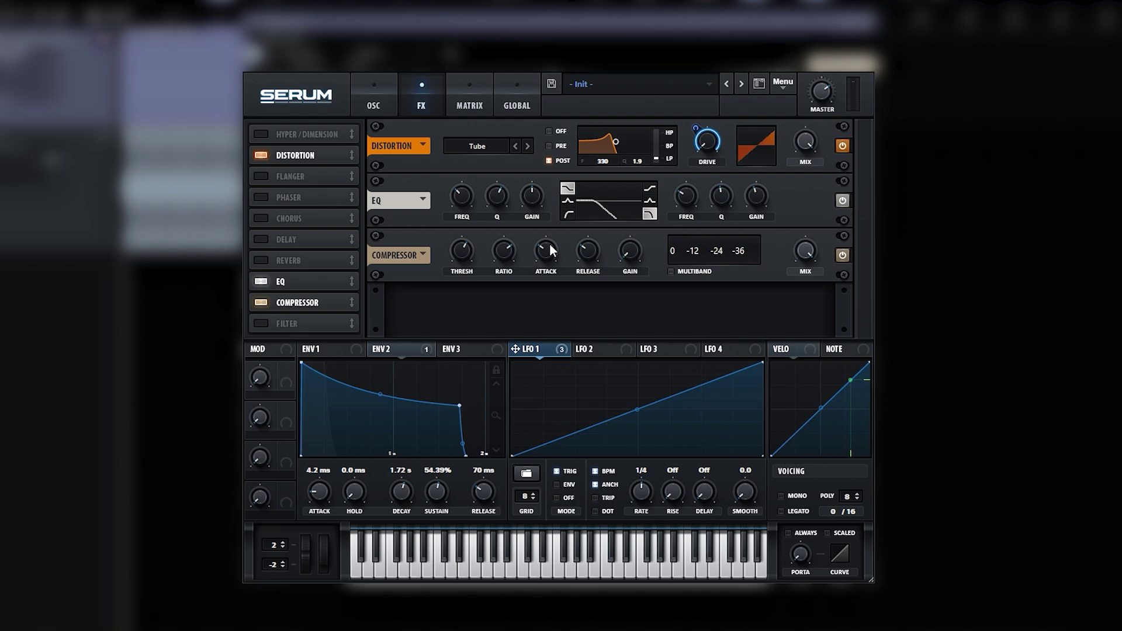
mouse_move(548, 262)
mouse_move(583, 256)
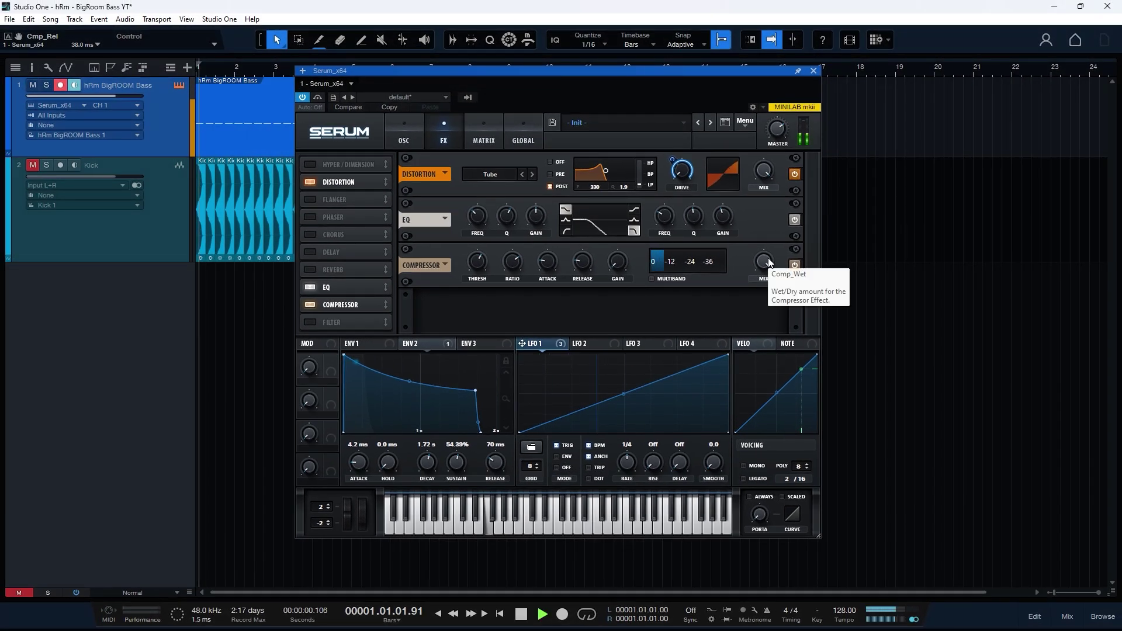
key("space")
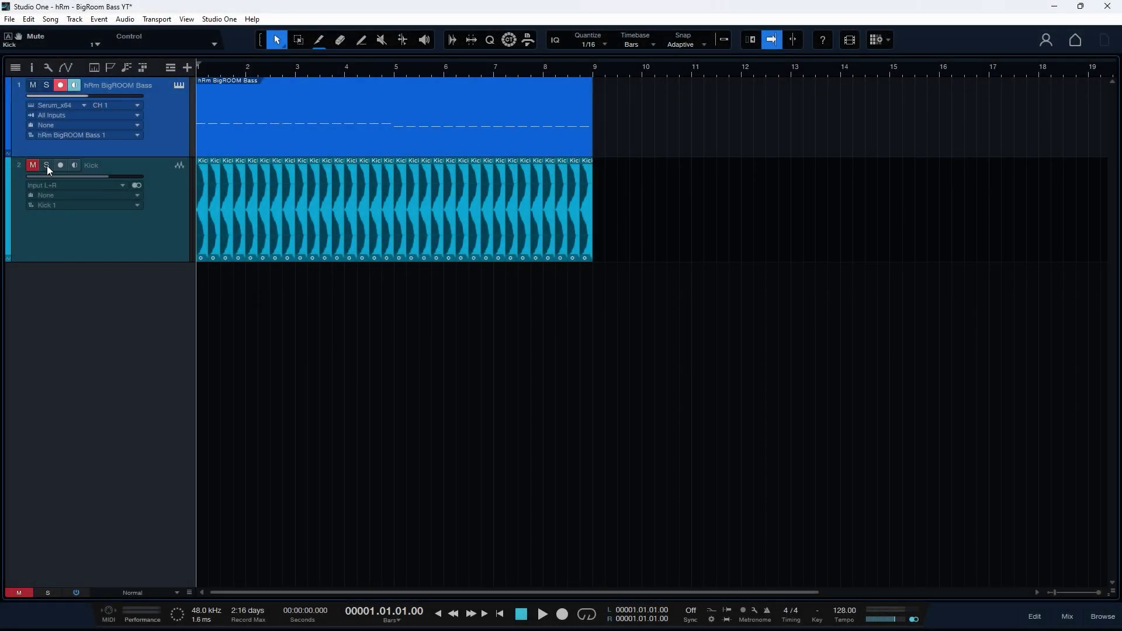
- Solo the Kick track and play it from the start
left_click(47, 166)
key("space")
key("f")
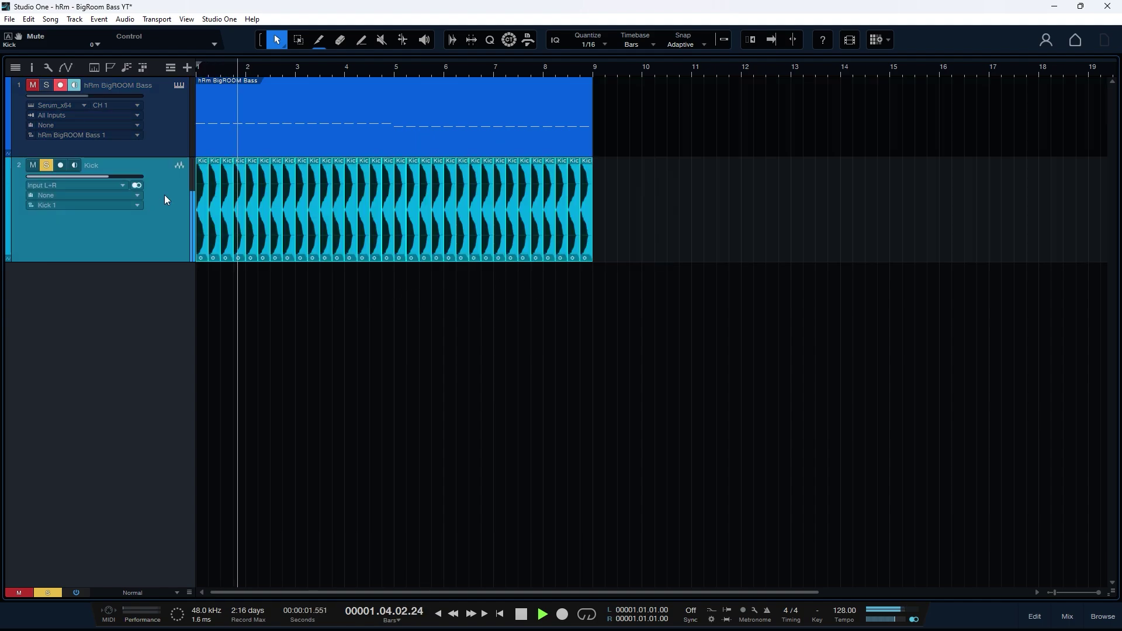
- Shorten all the kick events to just under half a beat, add curved fade-outs and audition them
left_click_drag(238, 70, 341, 121)
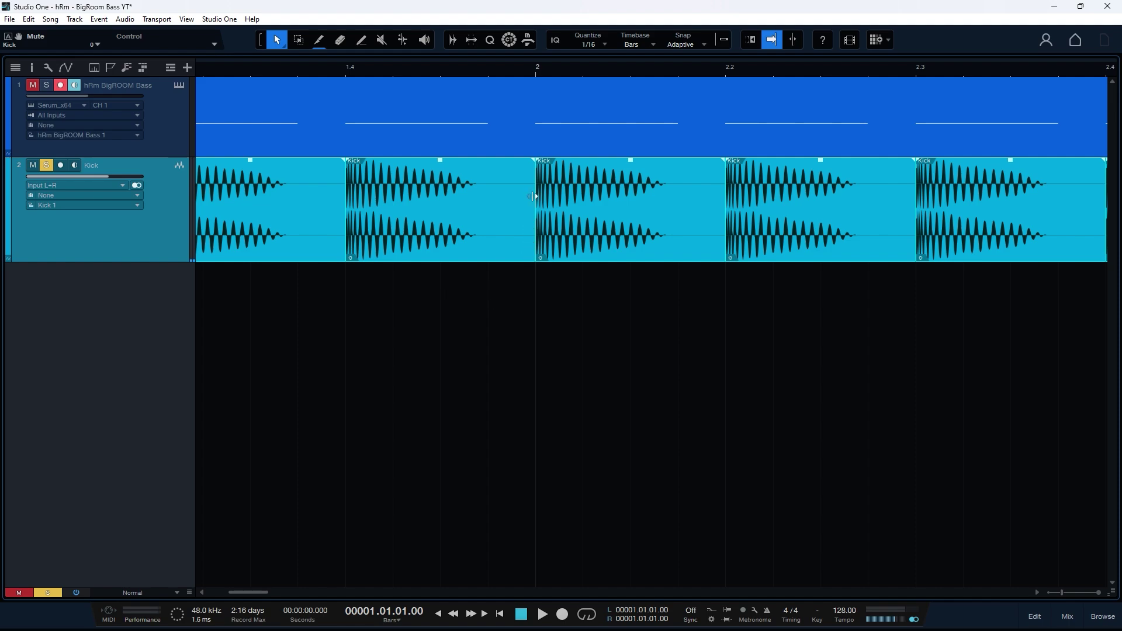
left_click_drag(533, 193, 432, 207)
left_click_drag(428, 169, 391, 174)
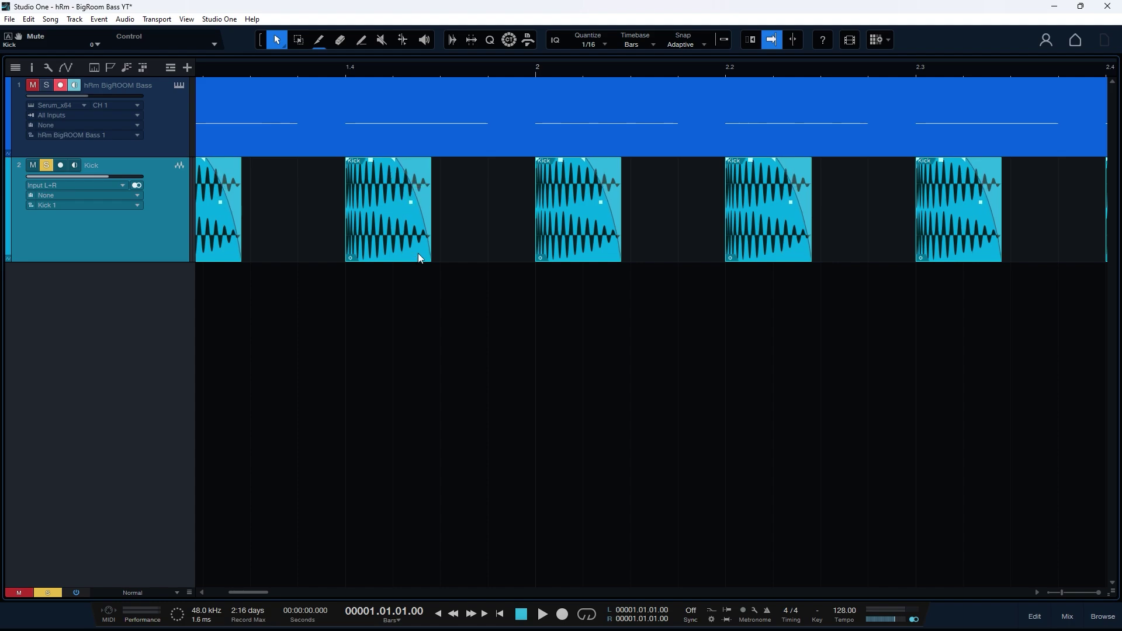
key("space")
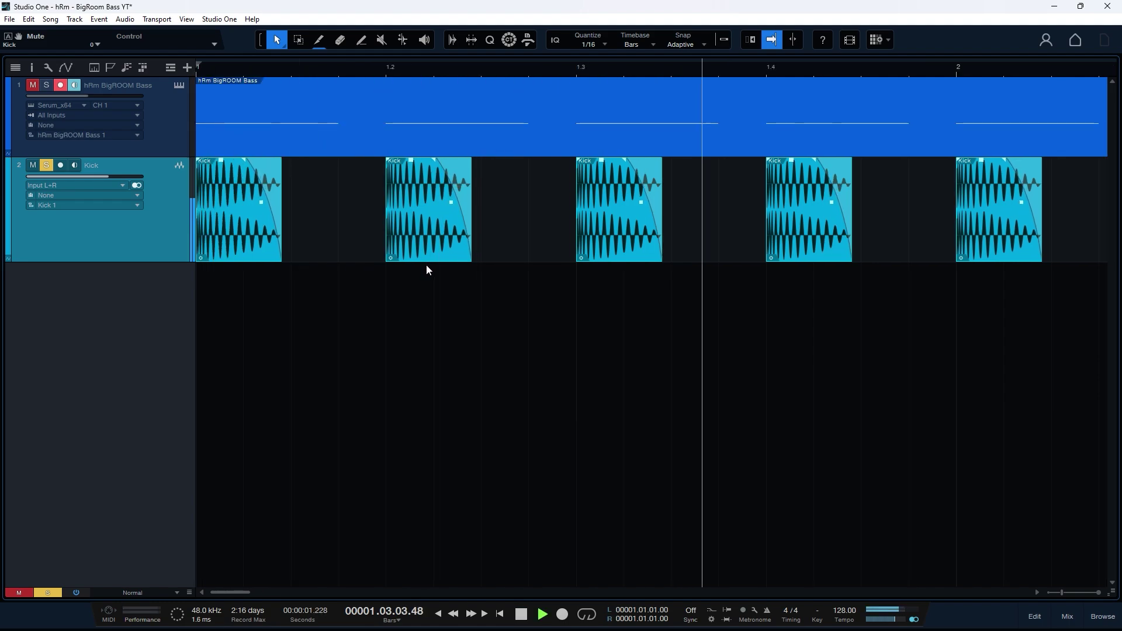
key("space")
- Open the hRm BigROOM Bass part for note editing and listen to its notes
left_click_drag(430, 69, 480, 31)
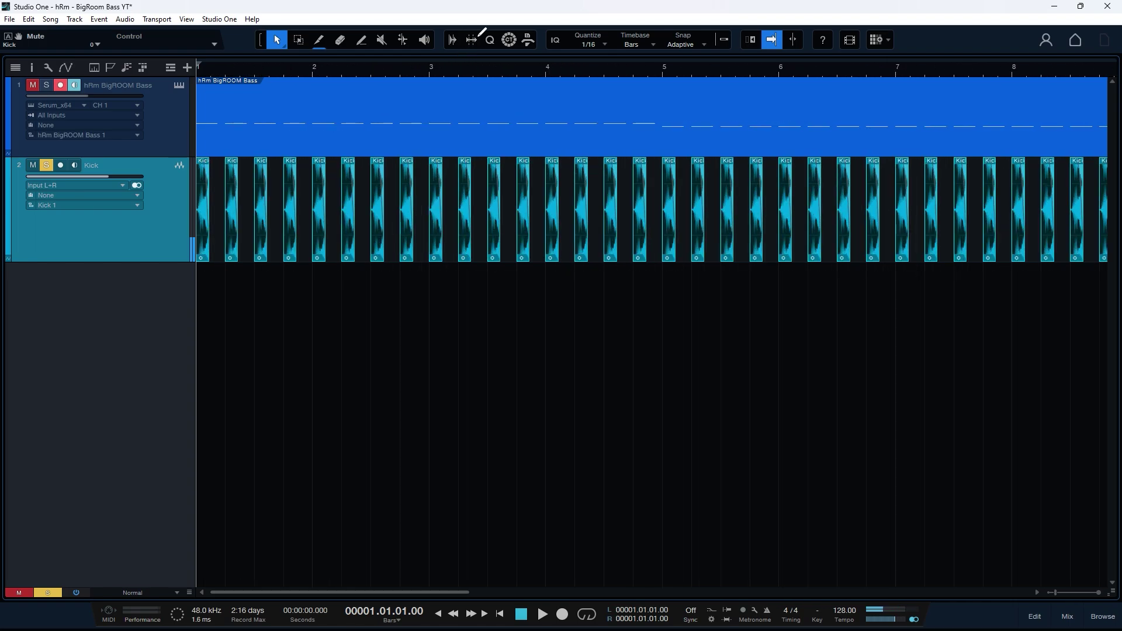
double_click(228, 139)
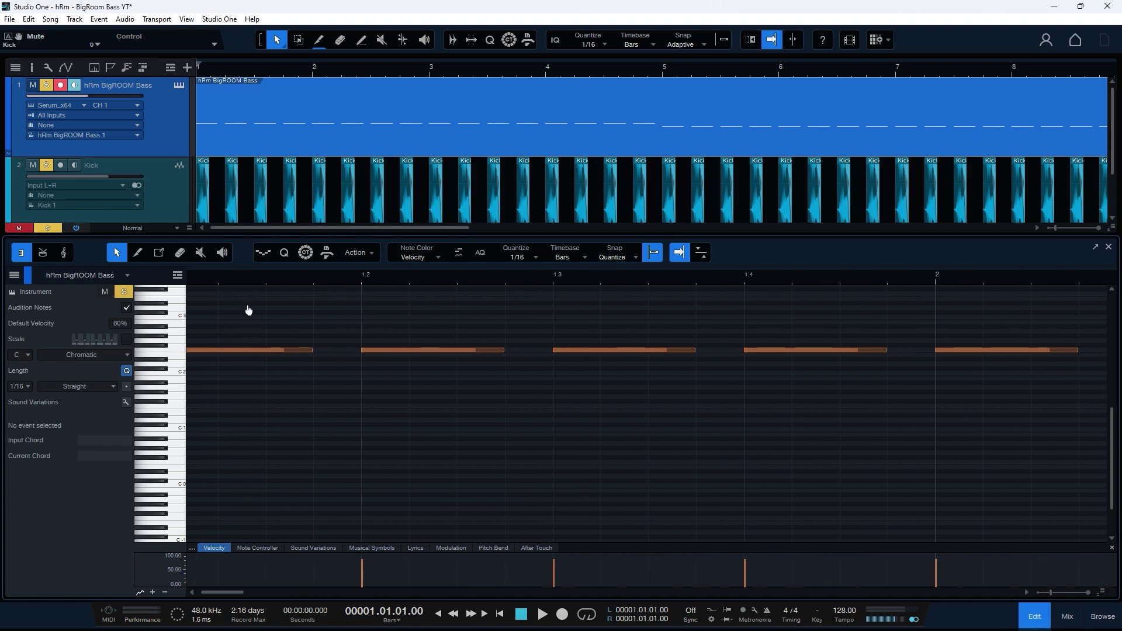
scroll(282, 310, "up", 2)
scroll(289, 305, "down", 1)
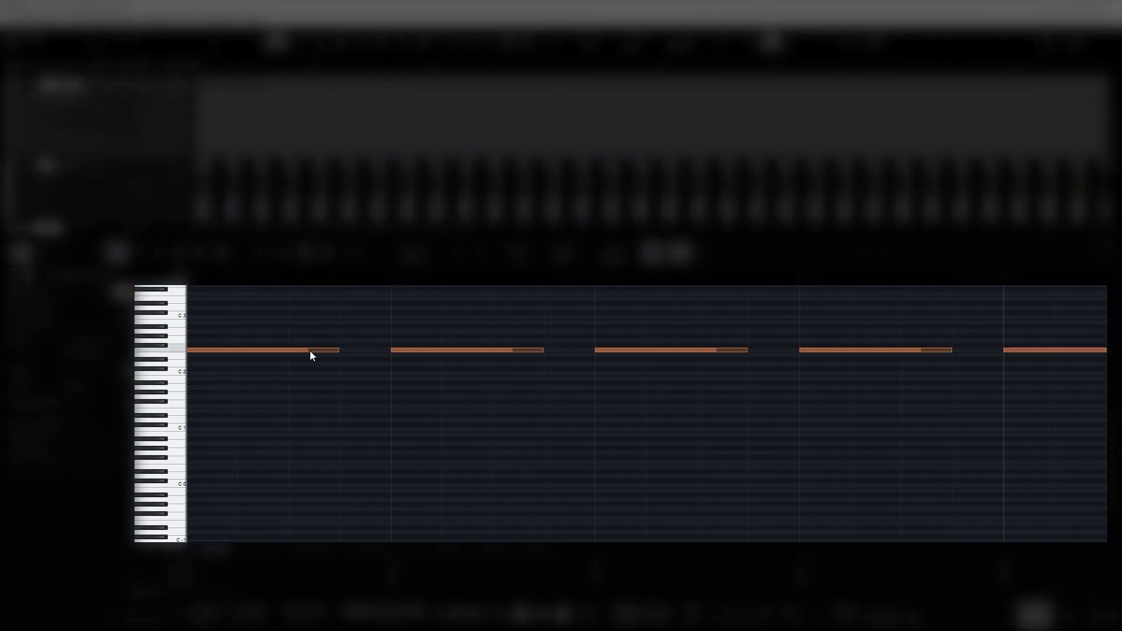
key("space")
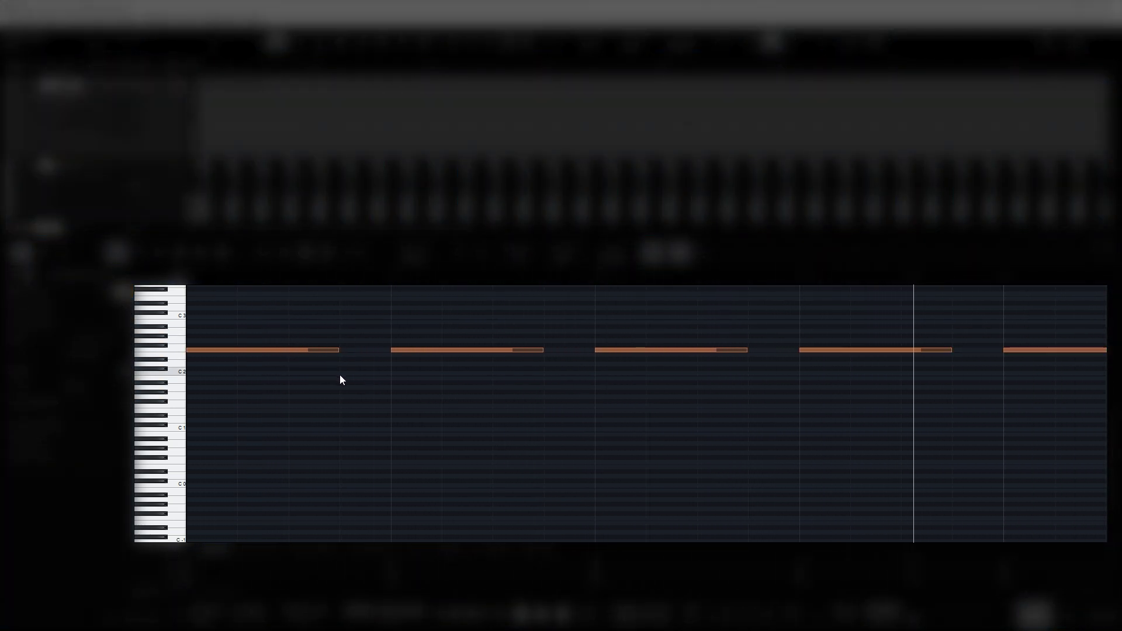
key("space")
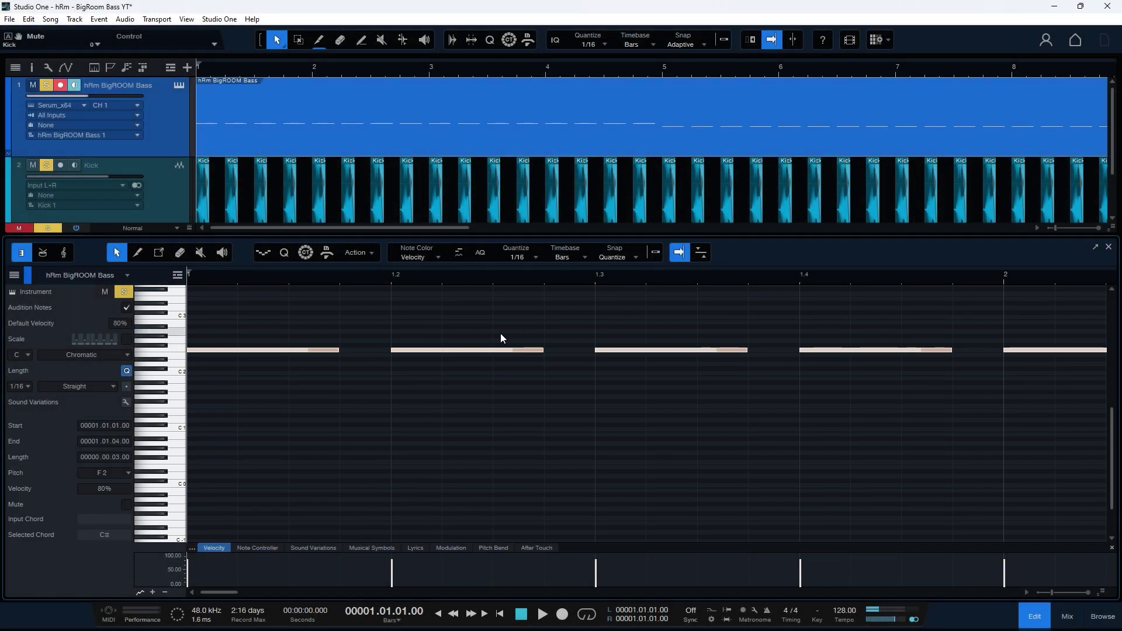
- Shorten all the bass notes to a length of 0.0.2.75 with snapping off, auditioning them against the kick
left_click_drag(338, 353, 330, 353)
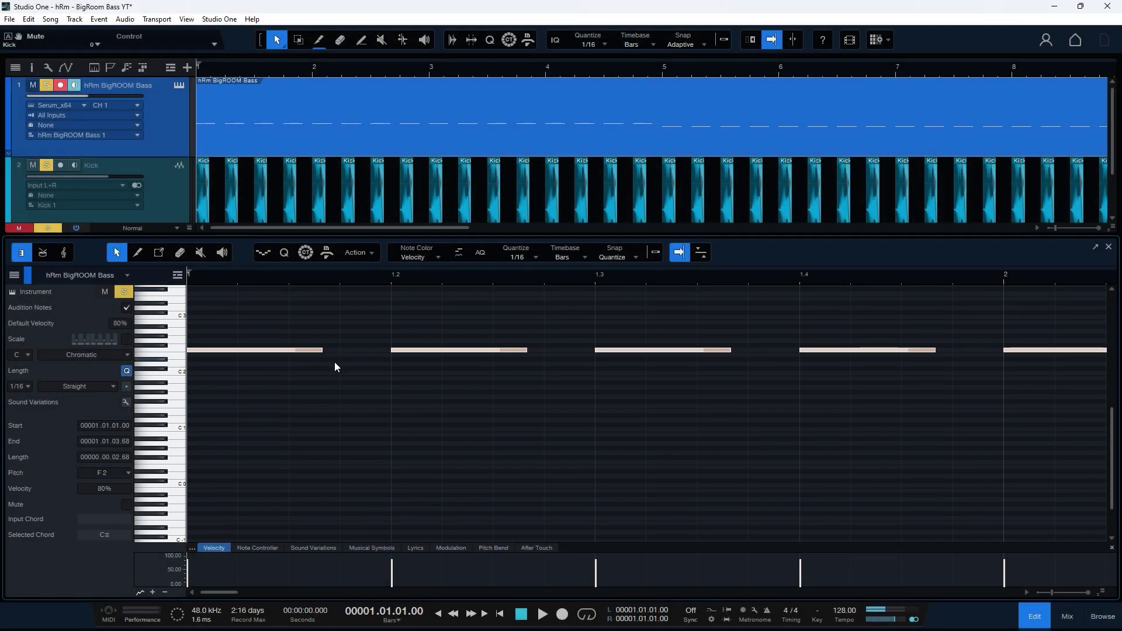
key("space")
key("space")
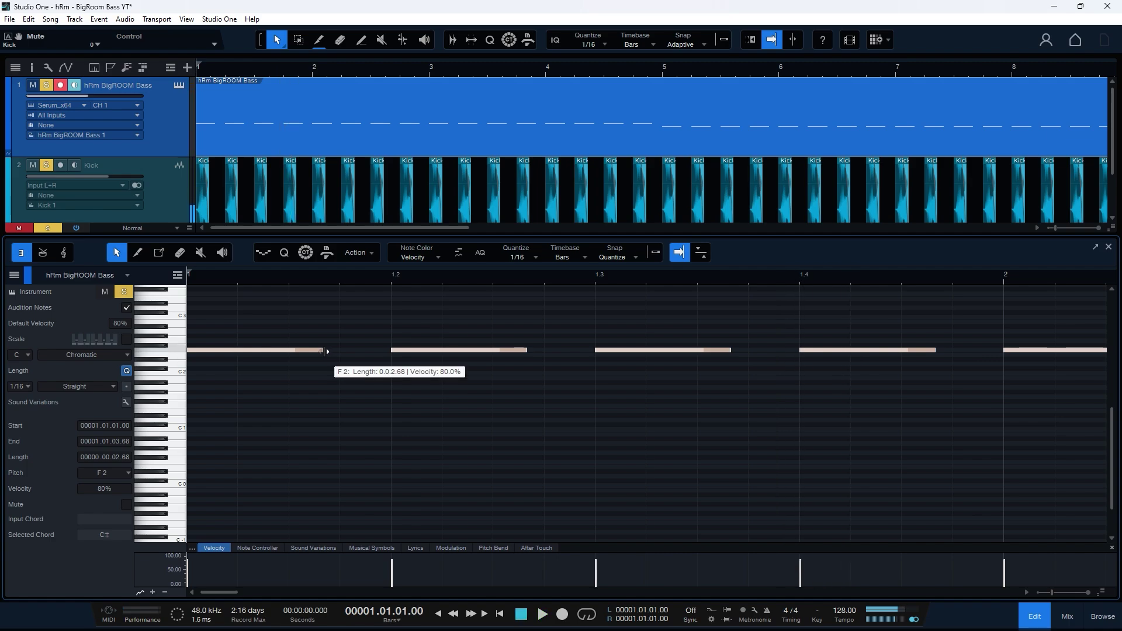
left_click_drag(325, 352, 329, 353)
key("space")
key("space")
key("space")
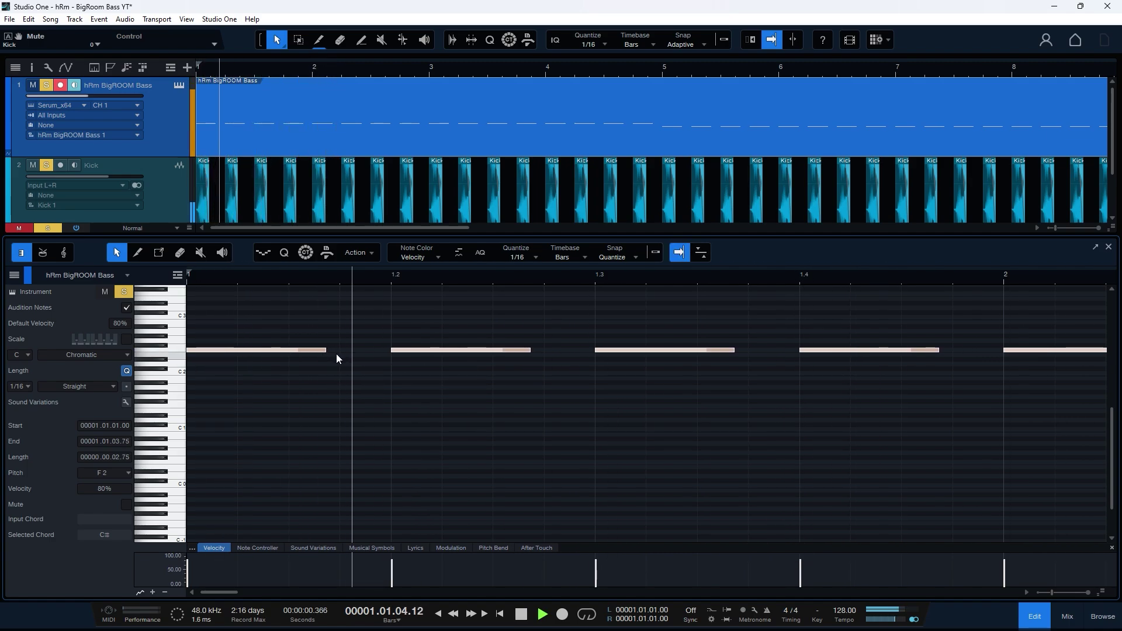
key("space")
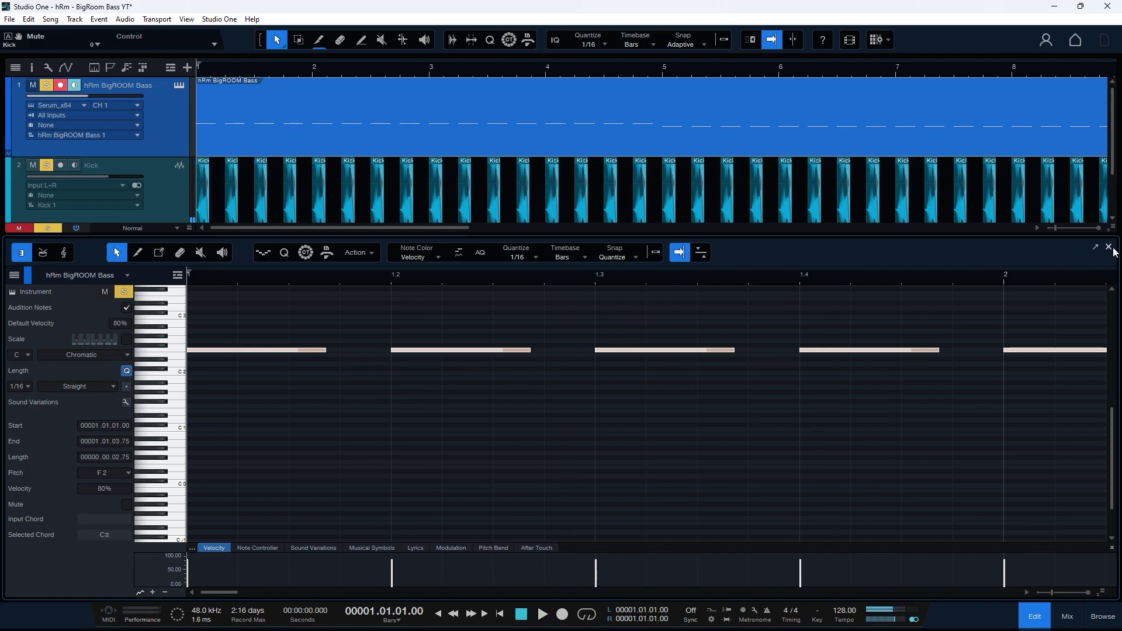
- Close the note editor and insert Wavesfactory Trackspacer 2.5 on the Serum bass channel in the mixer
left_click(1109, 247)
key("F3")
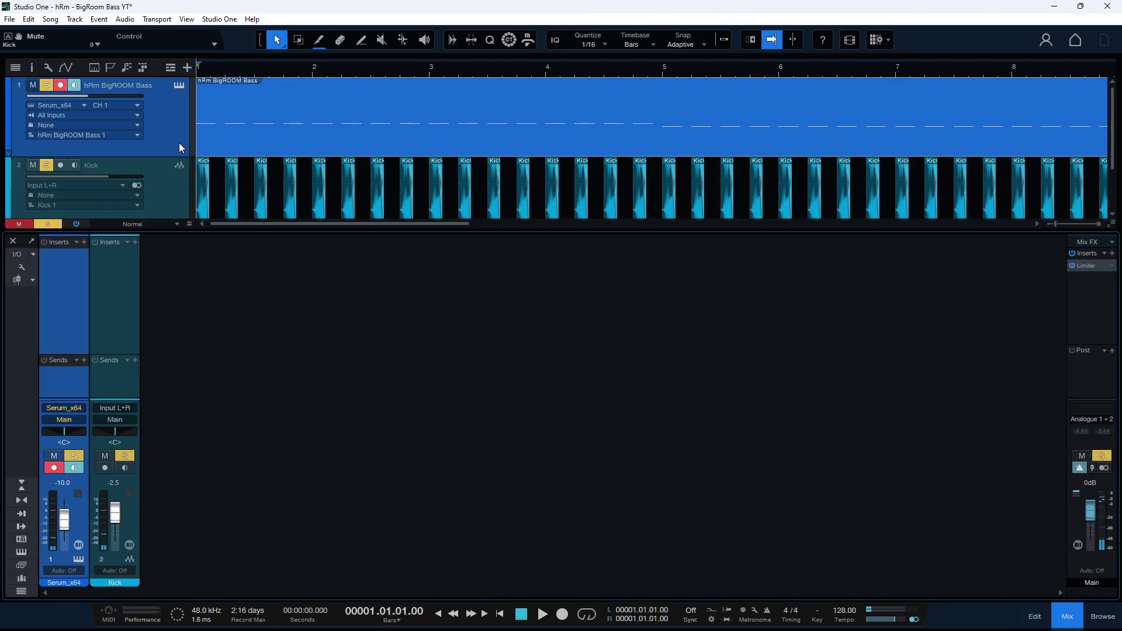
left_click(1104, 618)
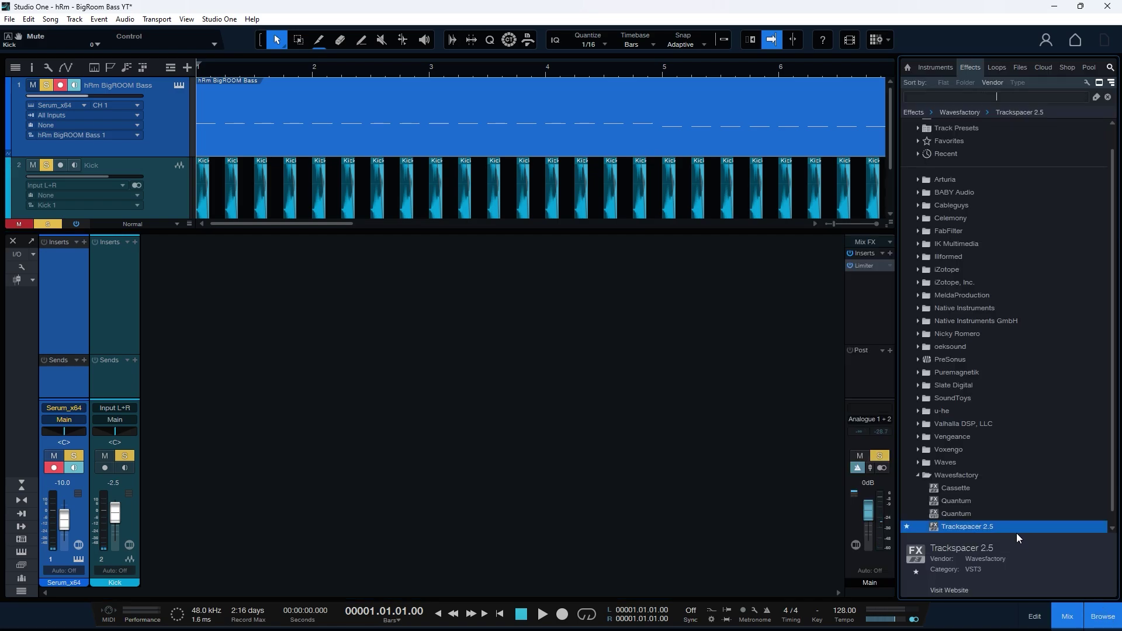
left_click_drag(965, 527, 69, 276)
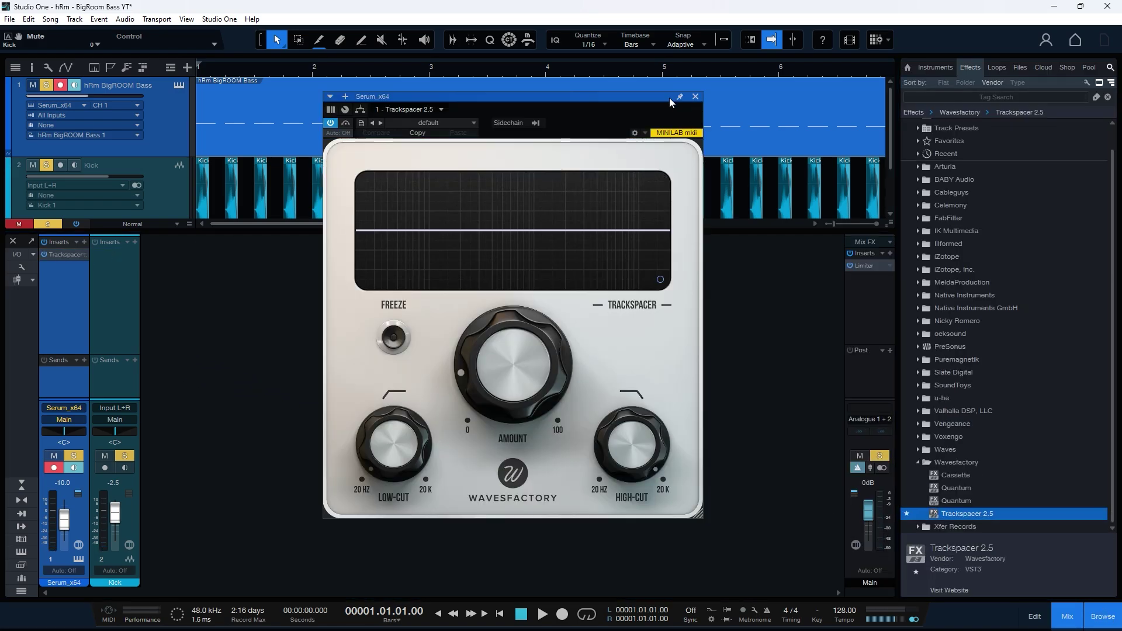
- Send the Kick track to Trackspacer's sidechain input and audition the ducking
left_click_drag(669, 99, 599, 82)
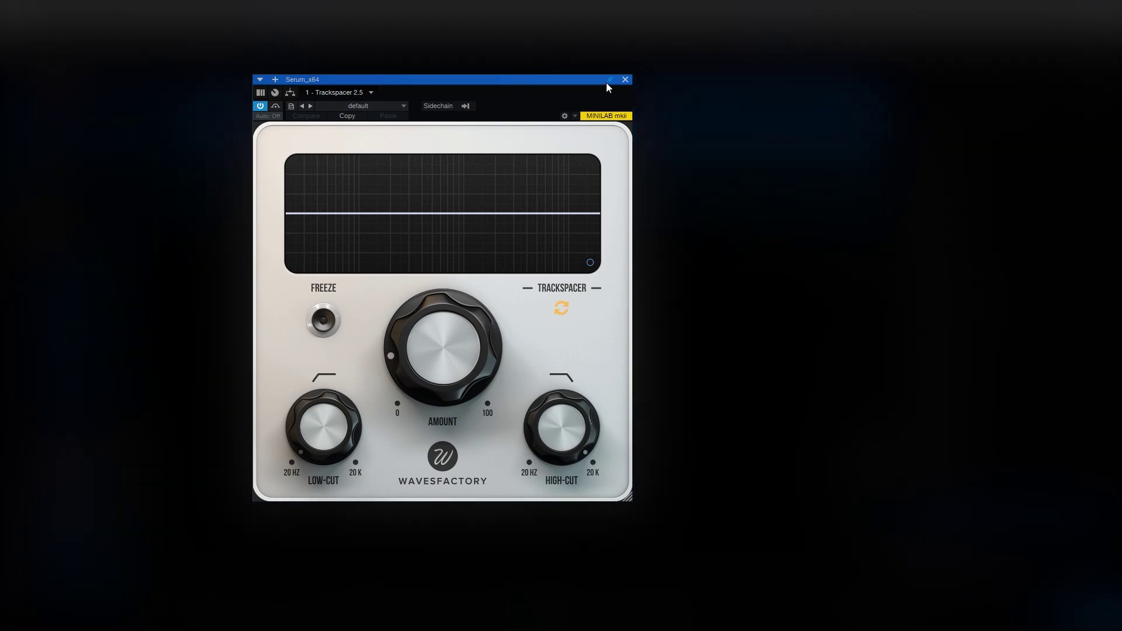
left_click(465, 106)
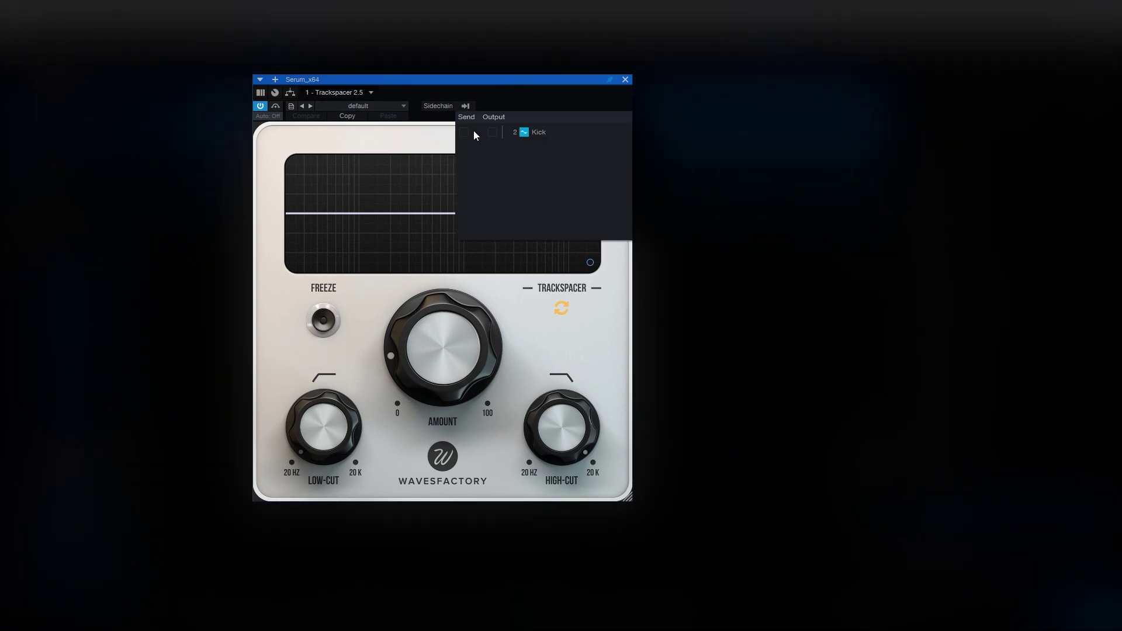
left_click(464, 132)
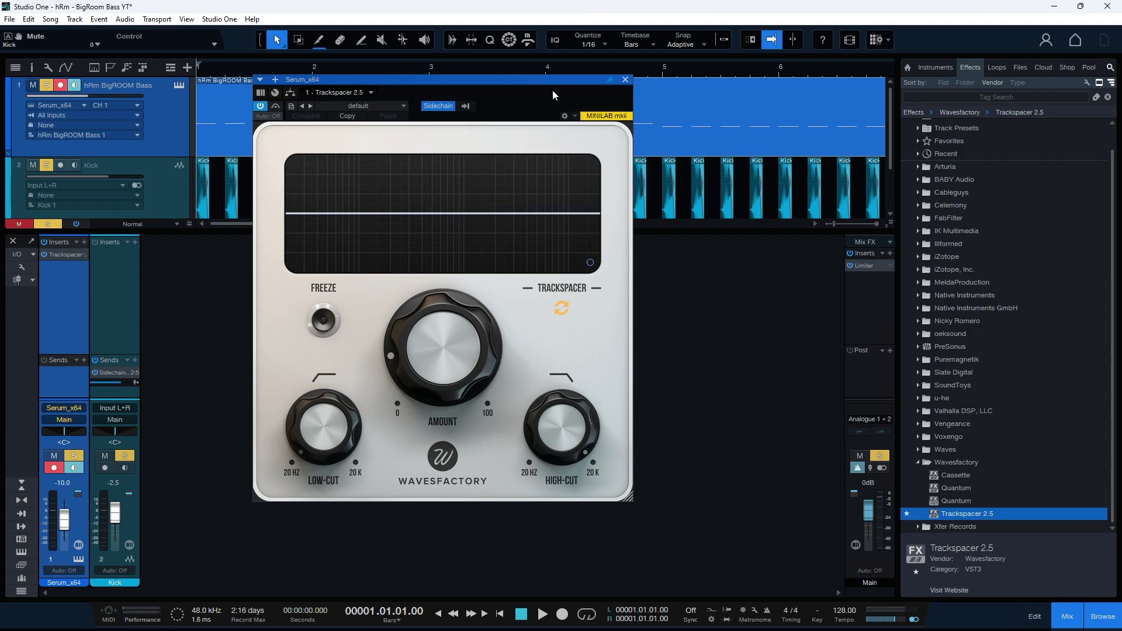
key("space")
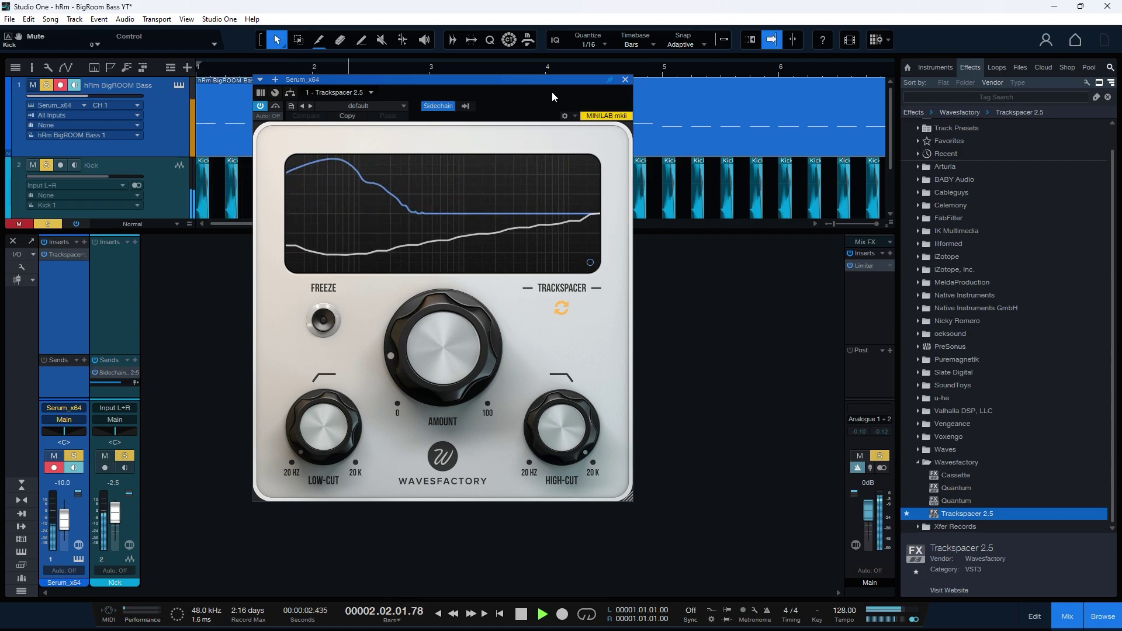
key("space")
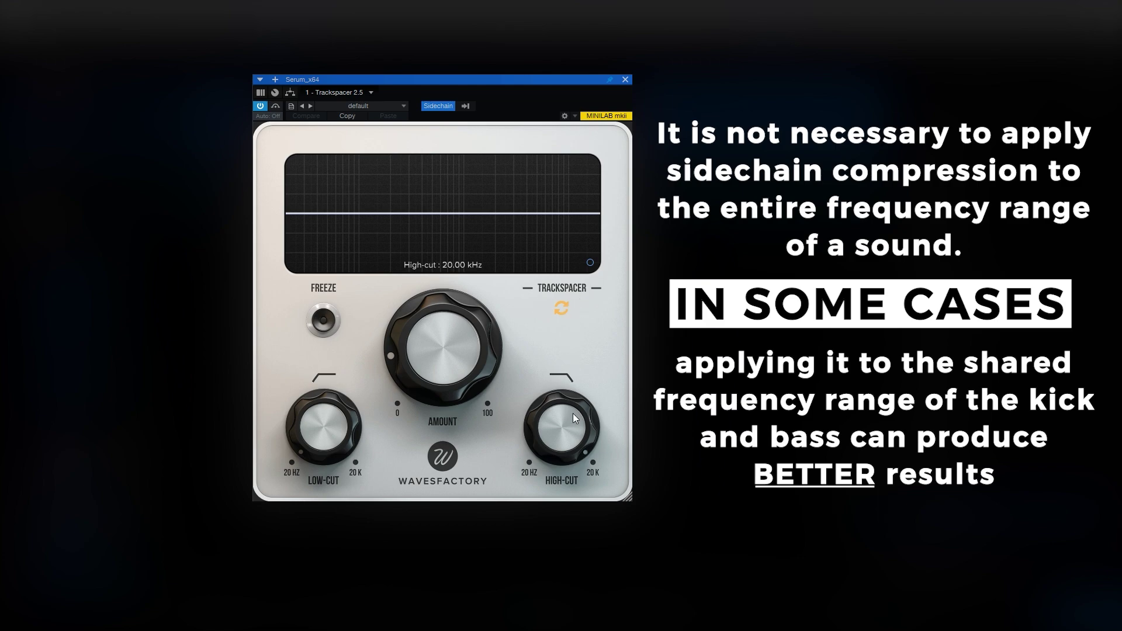
- Lower Trackspacer's high-cut to about 800 Hz and audition the kick and bass
left_click_drag(572, 412, 561, 509)
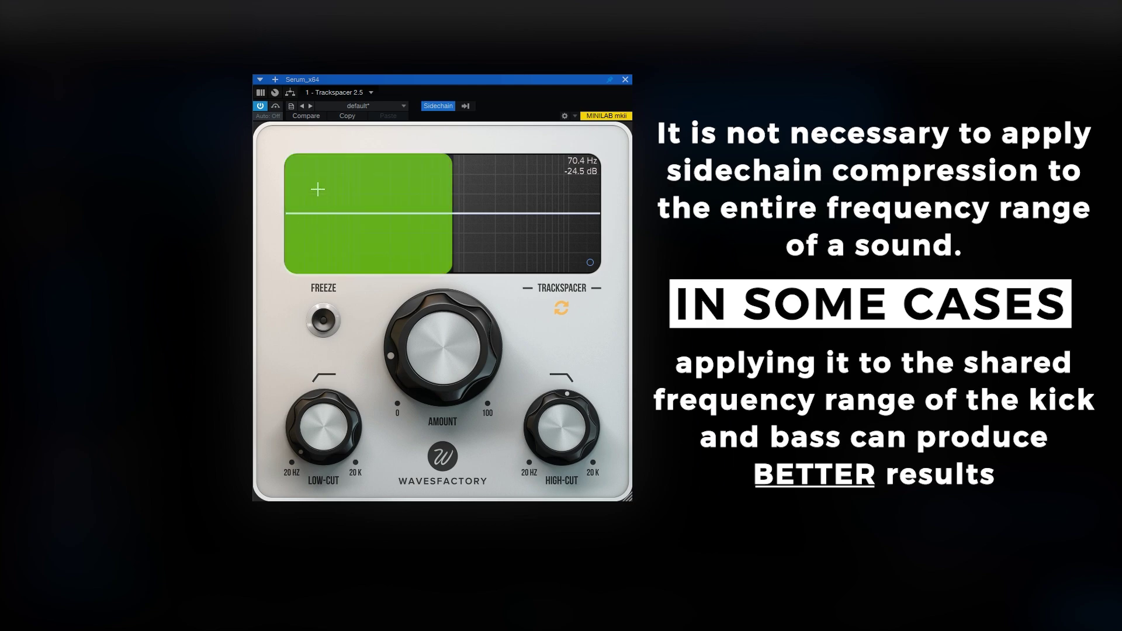
key("space")
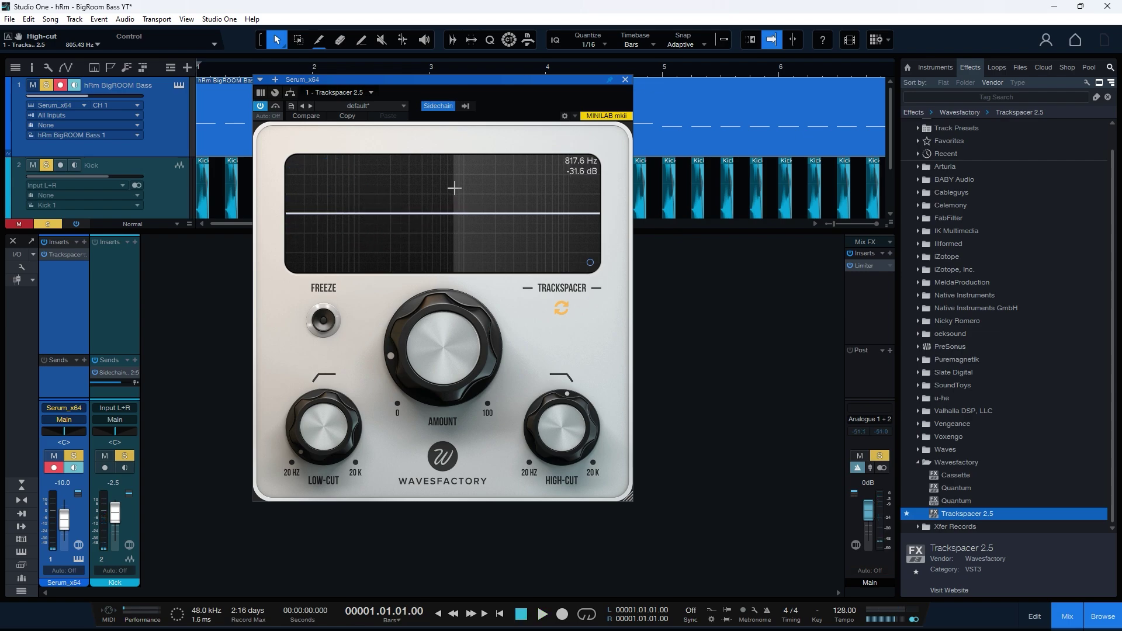
- Raise Trackspacer's amount to 44.5 % and the Serum bass channel's volume to about -7.9 dB while auditioning with the kick
left_click_drag(444, 352, 444, 251)
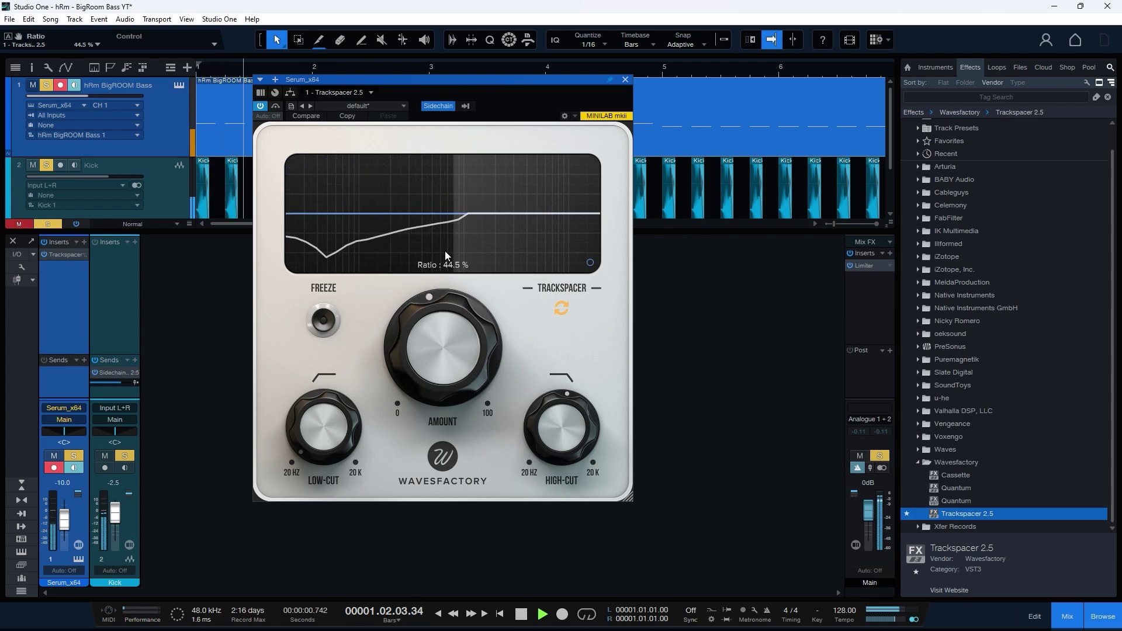
left_click_drag(66, 522, 65, 520)
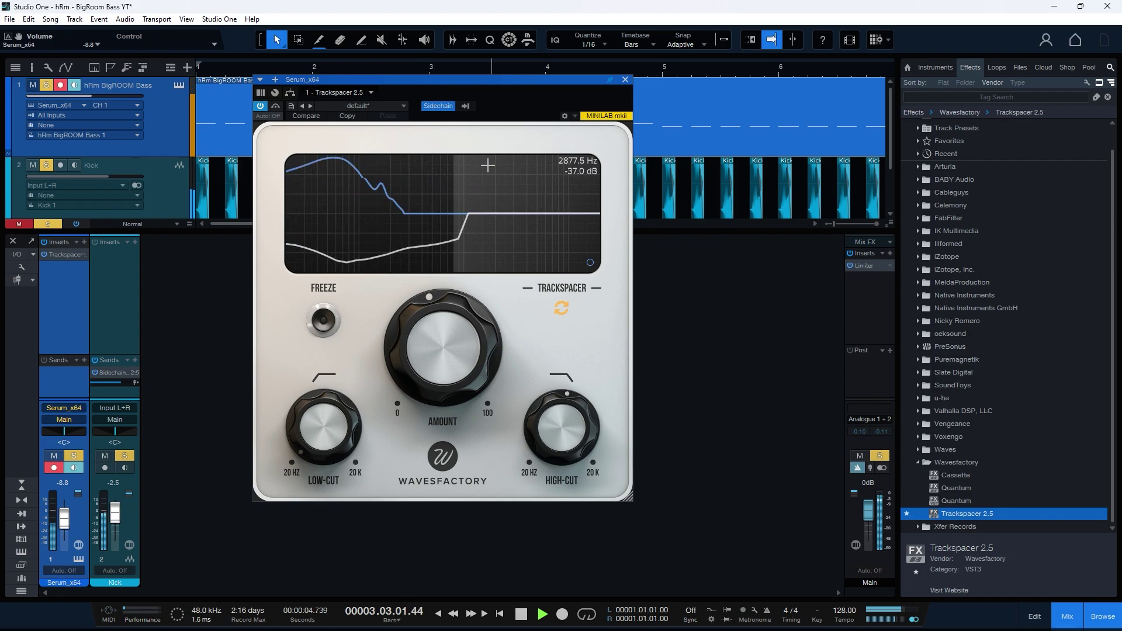
- Look over Trackspacer's Advanced Panel, return to the spectrum display, and hide the browser
left_click(589, 263)
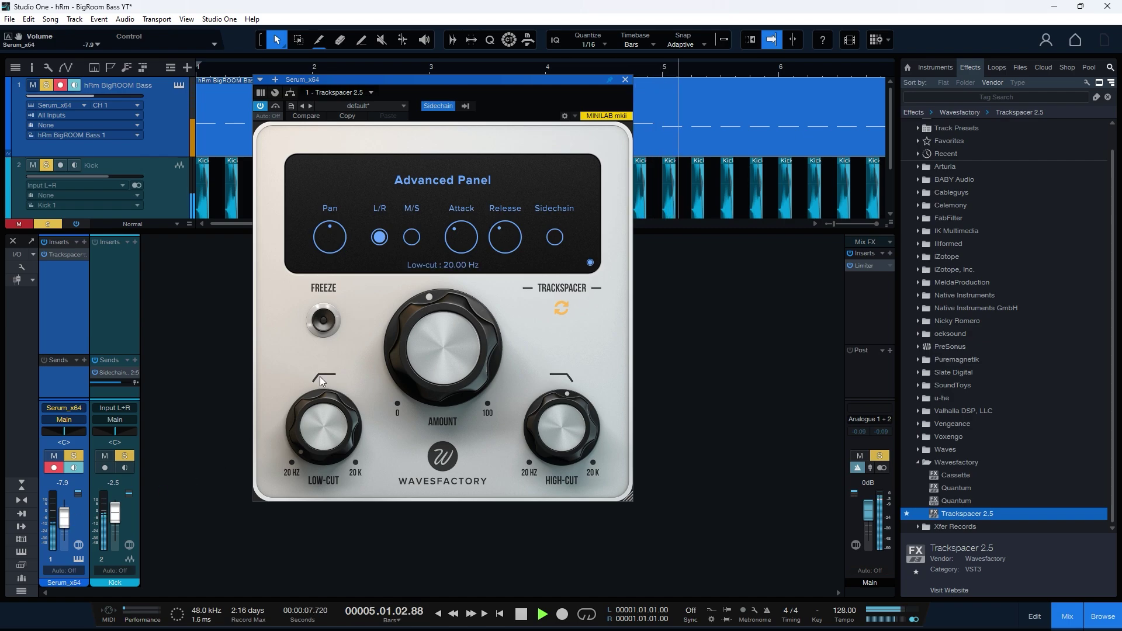
left_click(590, 263)
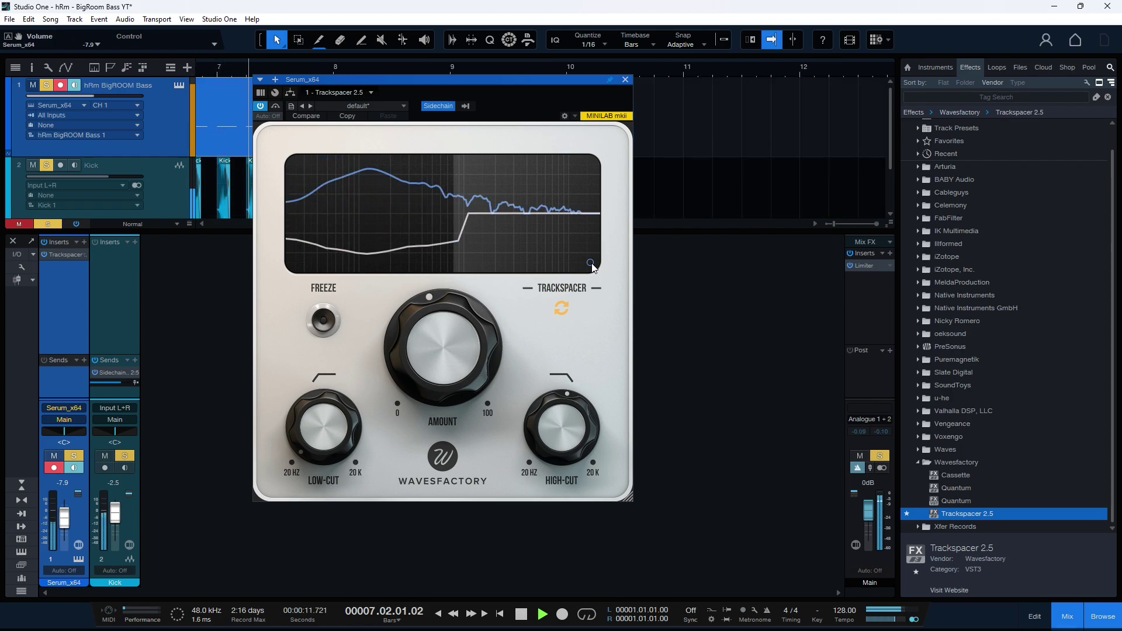
left_click(1102, 616)
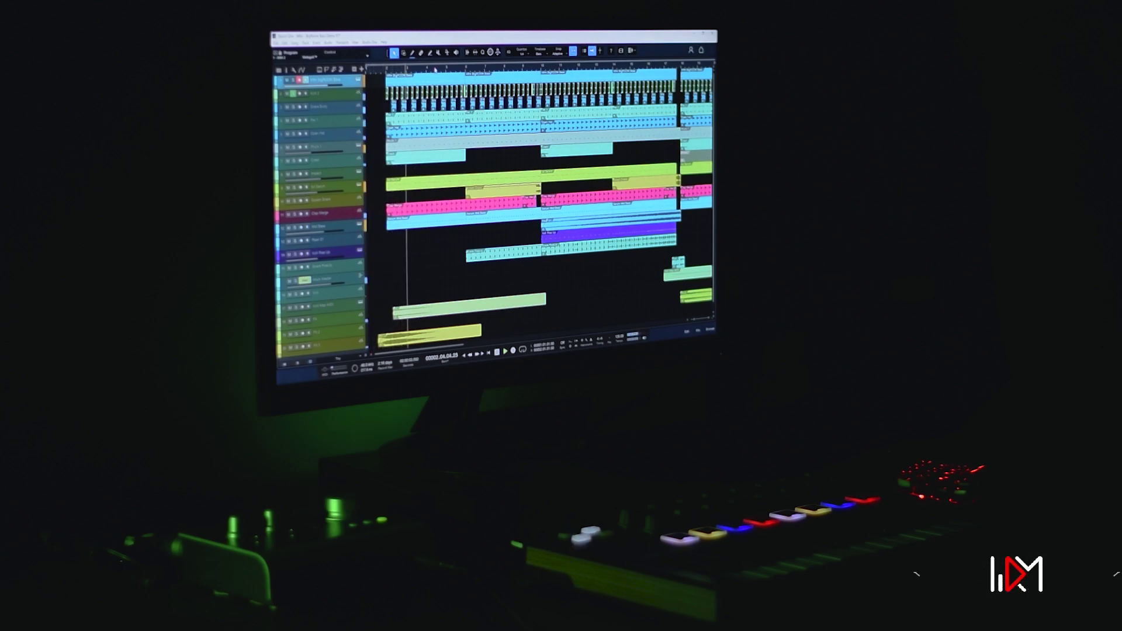
- Close the Serum window in the demo song and open the VoX Rise Up track's Impact XT instrument for review
scroll(413, 69, "down", 3)
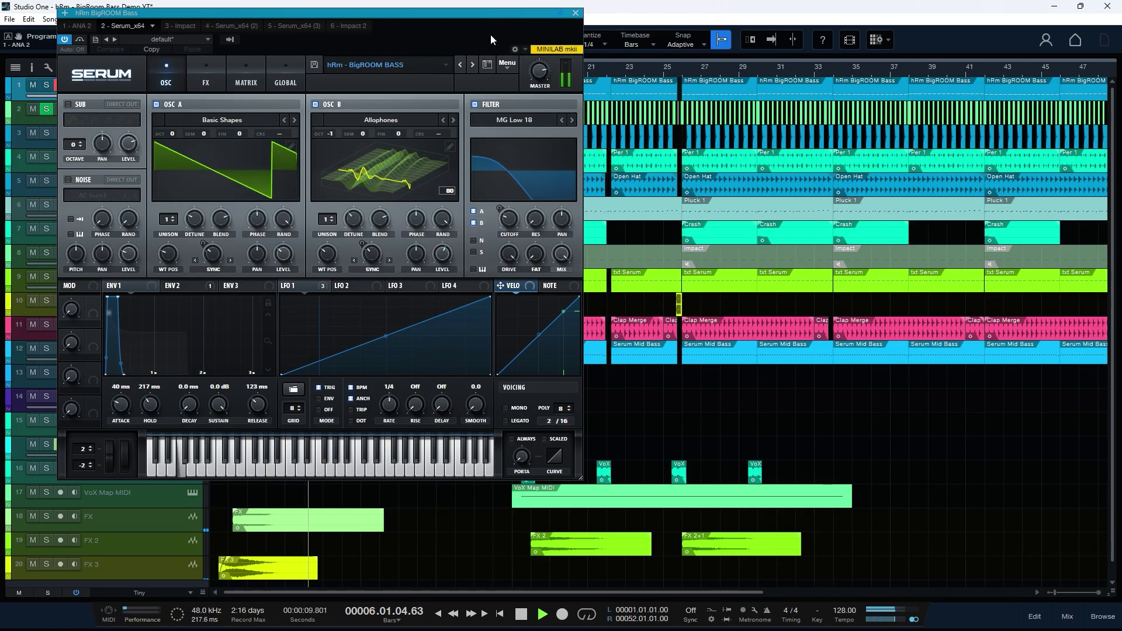
left_click(575, 15)
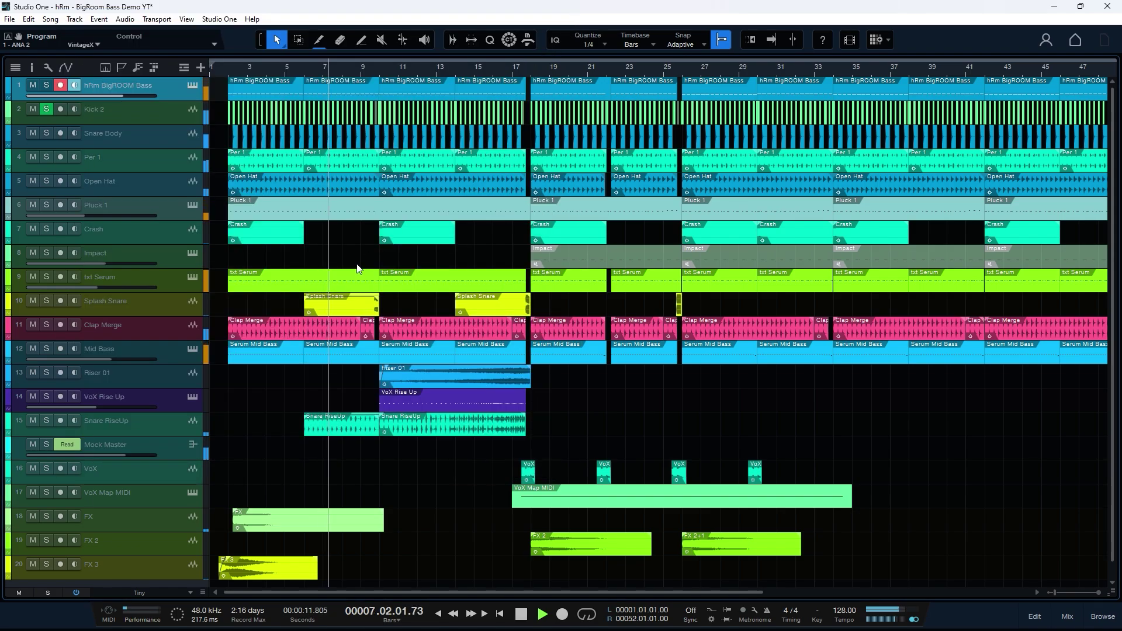
left_click(190, 397)
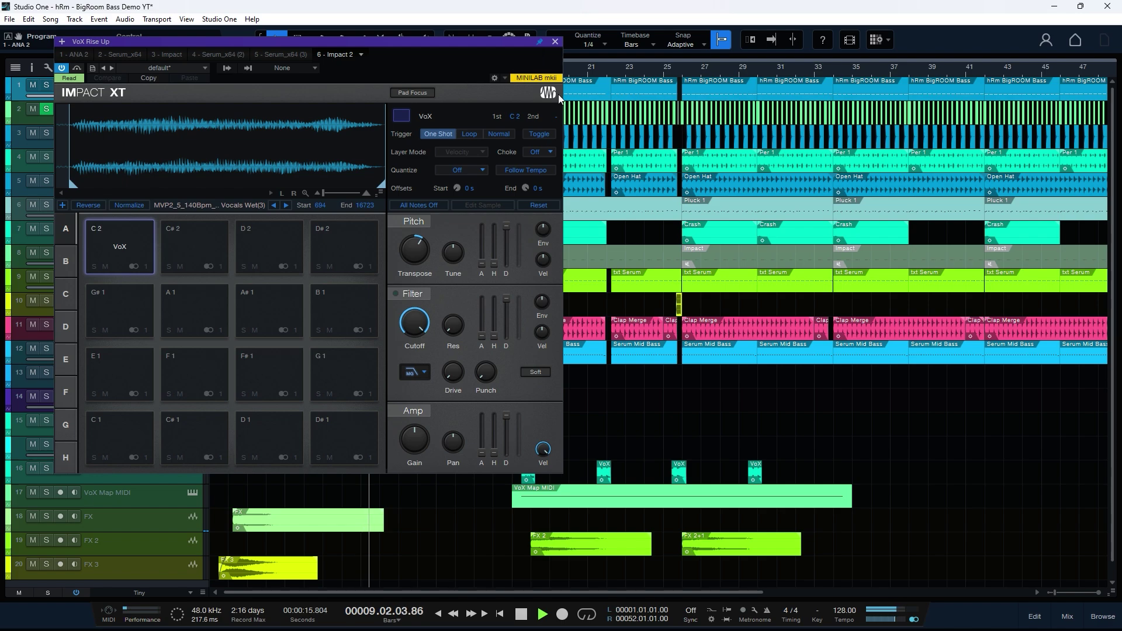
- Show the mixer and examine the VoX Rise Up channel's SoundShifter Pitch Stereo insert and the Mock Master bus's Pro-Q 3
key("F3")
left_click(24, 502)
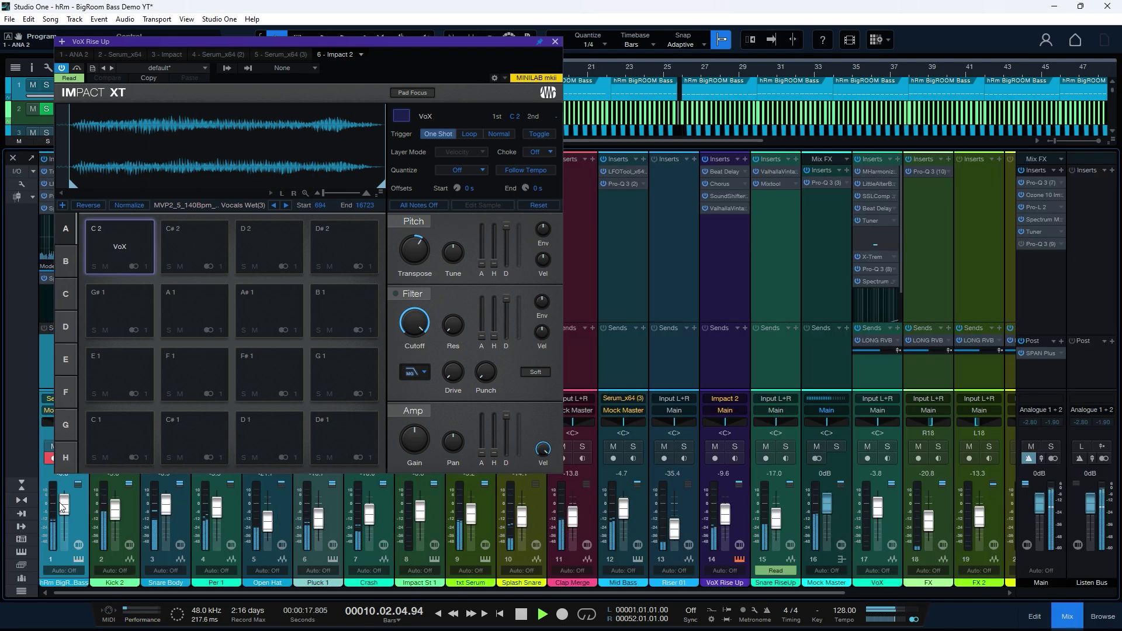
left_click(728, 197)
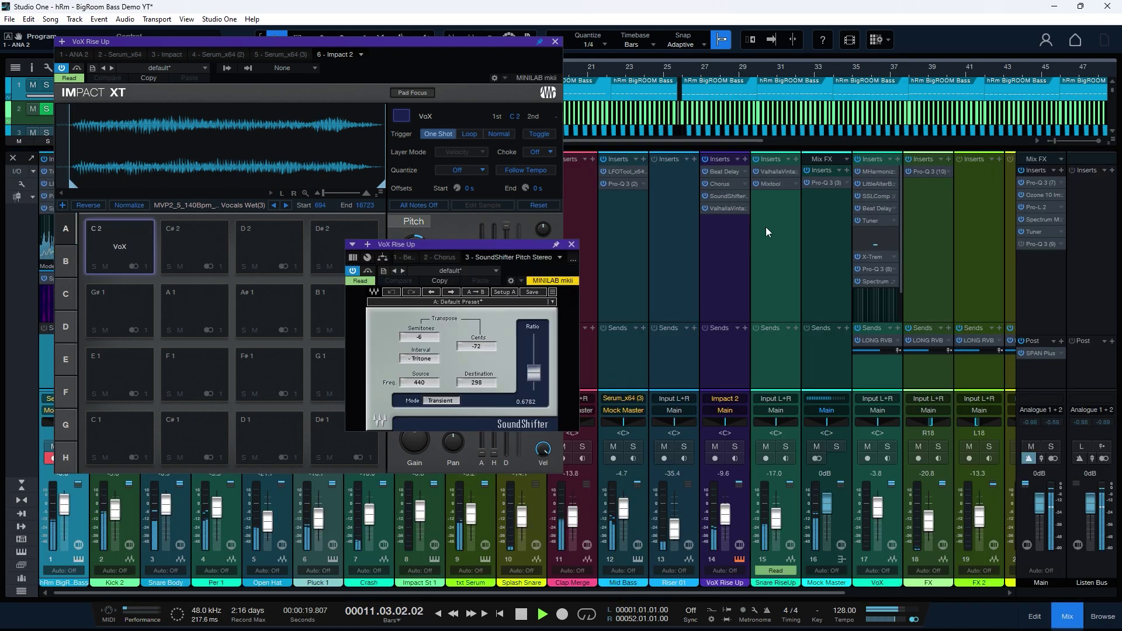
left_click(823, 183)
left_click_drag(534, 365, 533, 359)
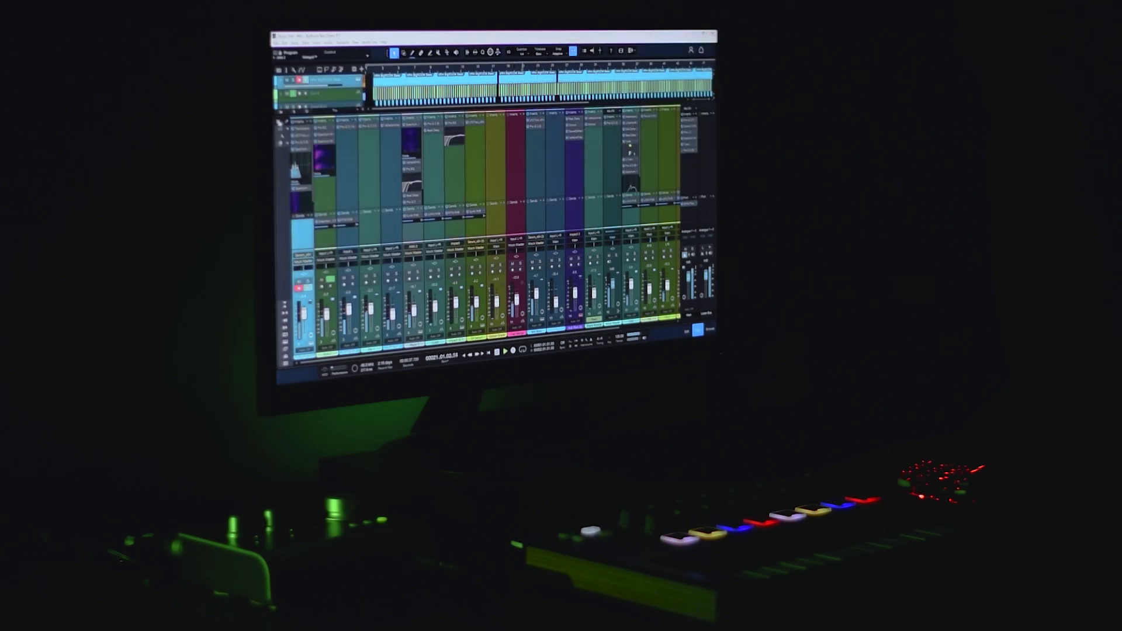
- Hide the mixer and review the hRm BigROOM Bass notes in the note editor
key("F3")
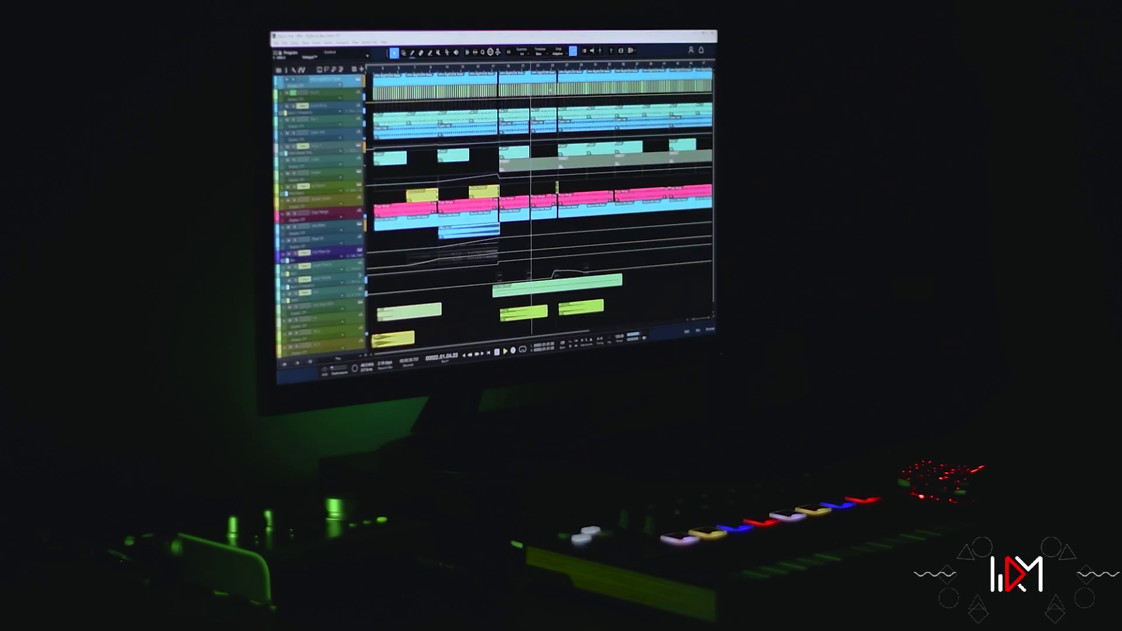
key("F2")
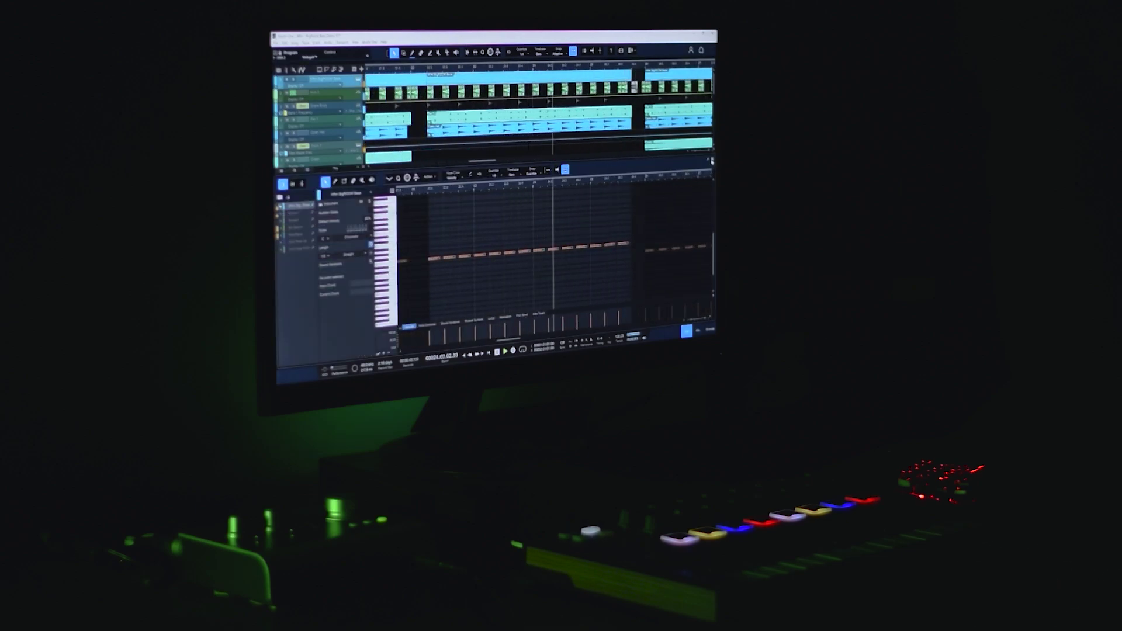
key("F2")
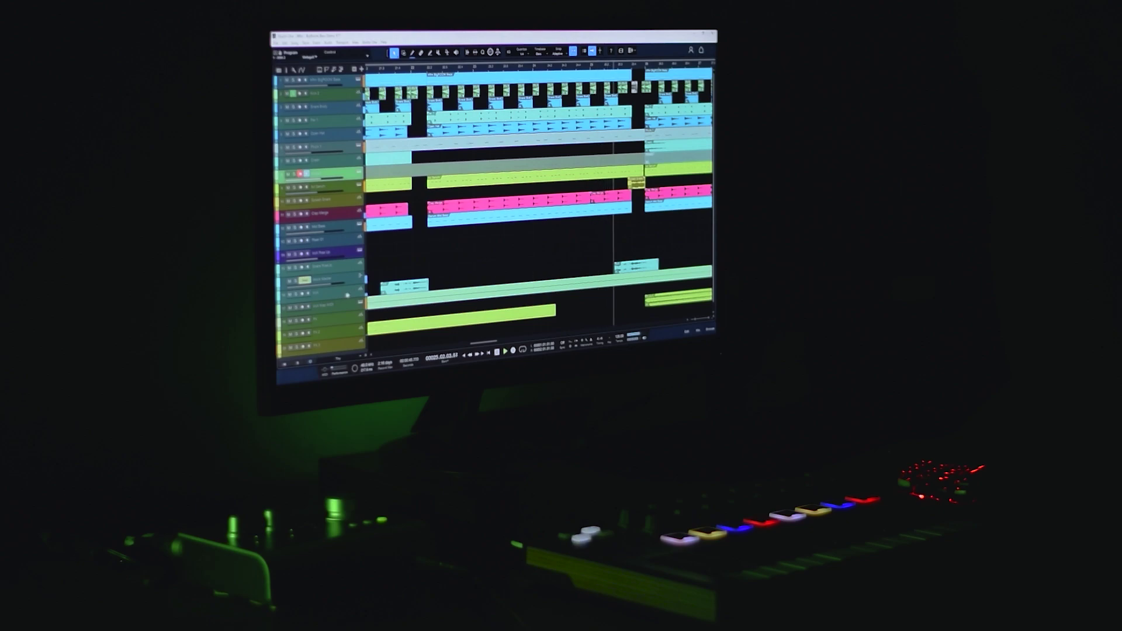
- Show the mixer and examine the VoX channel's MHarmonizerMB insert, moving its window clear of the channel's insert list
key("F3")
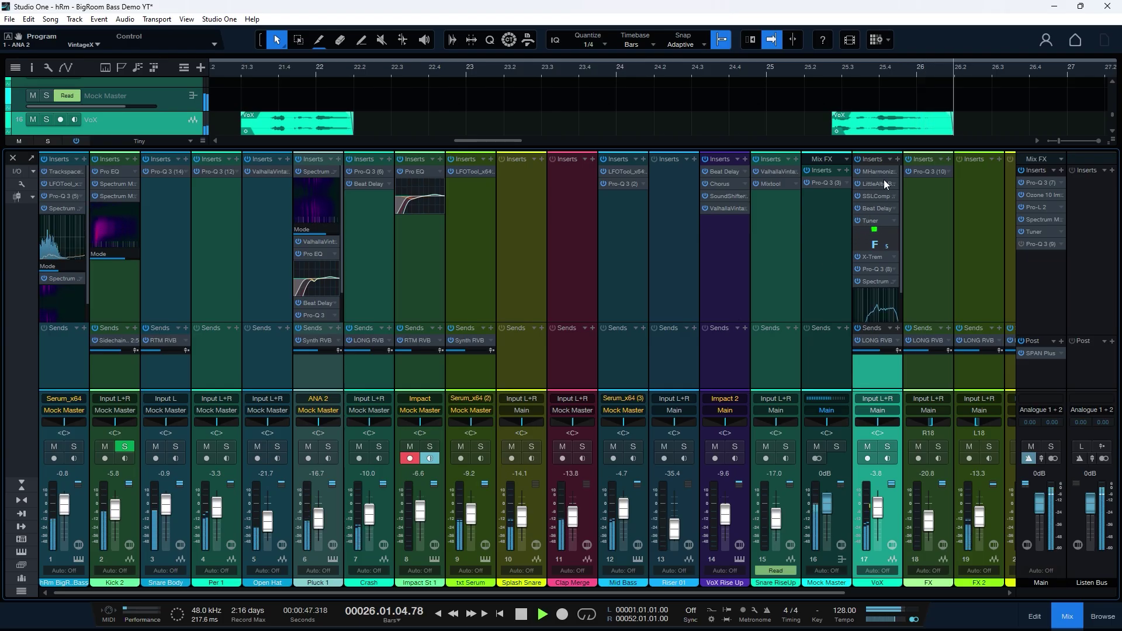
left_click(876, 172)
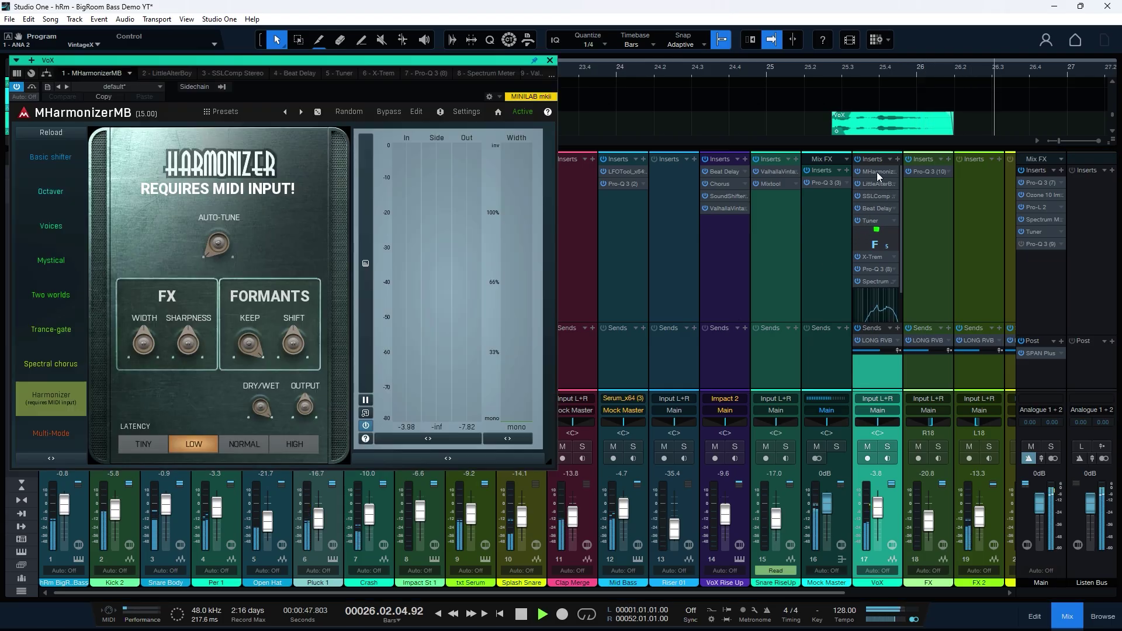
left_click_drag(293, 60, 619, 72)
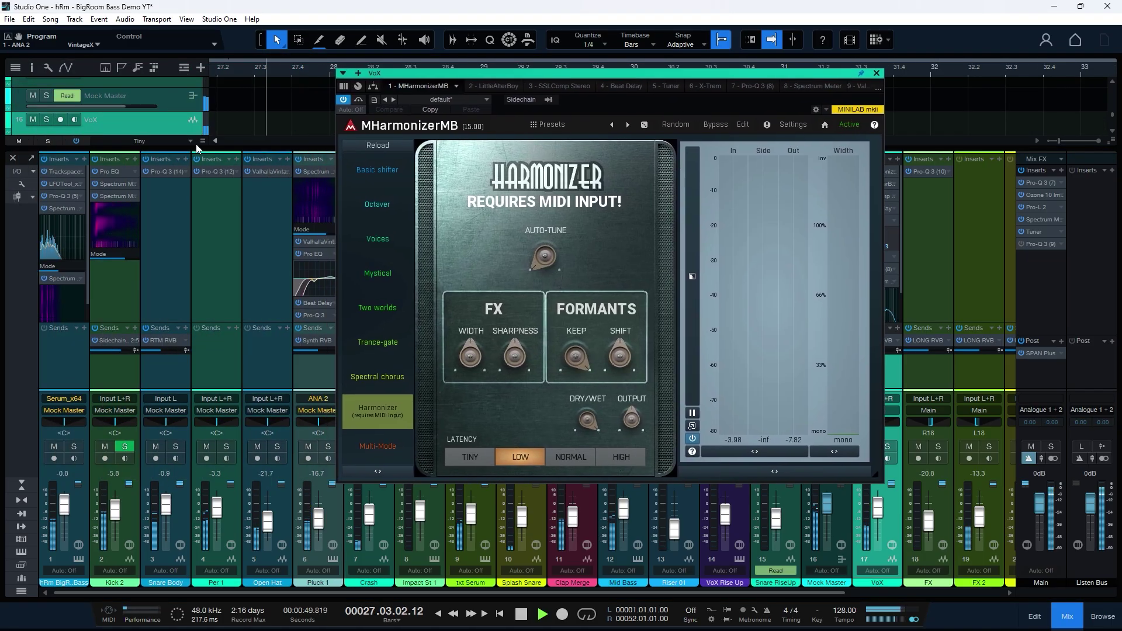
- Inspect the VoX Map MIDI part's notes alongside MHarmonizerMB, and close both the note editor and the plug-in window
key("F3")
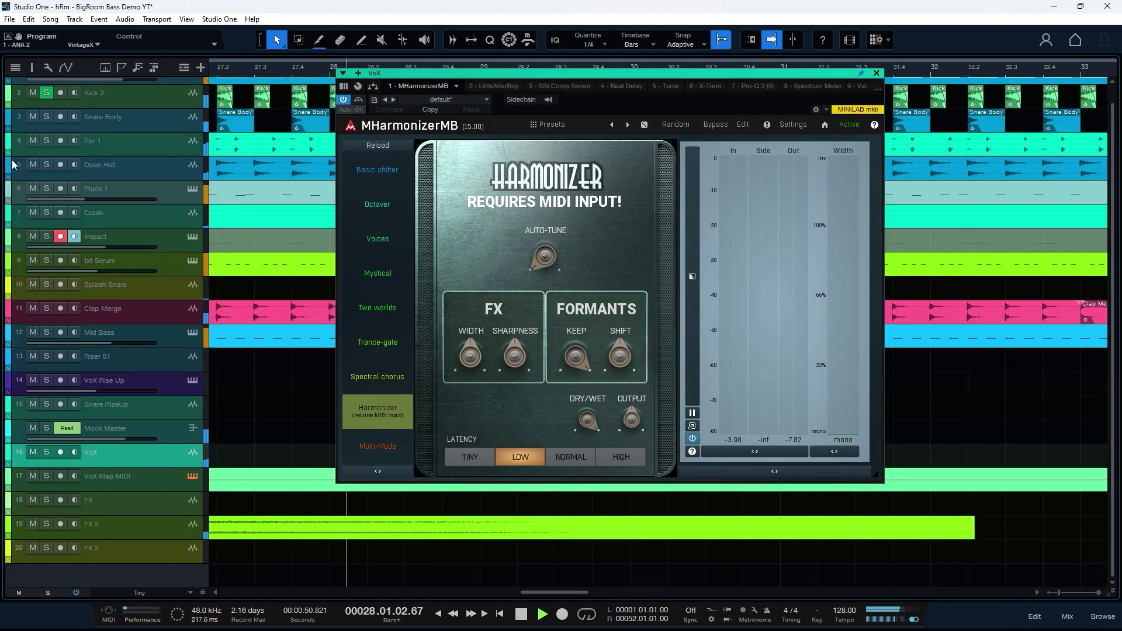
double_click(269, 483)
left_click_drag(736, 109, 482, 89)
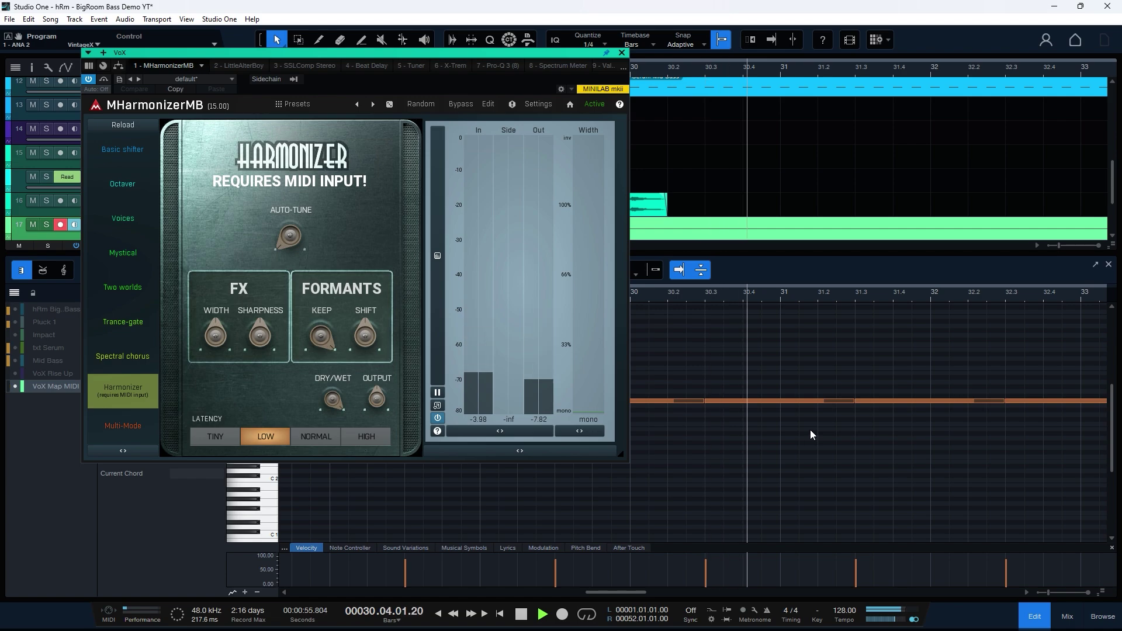
key("F2")
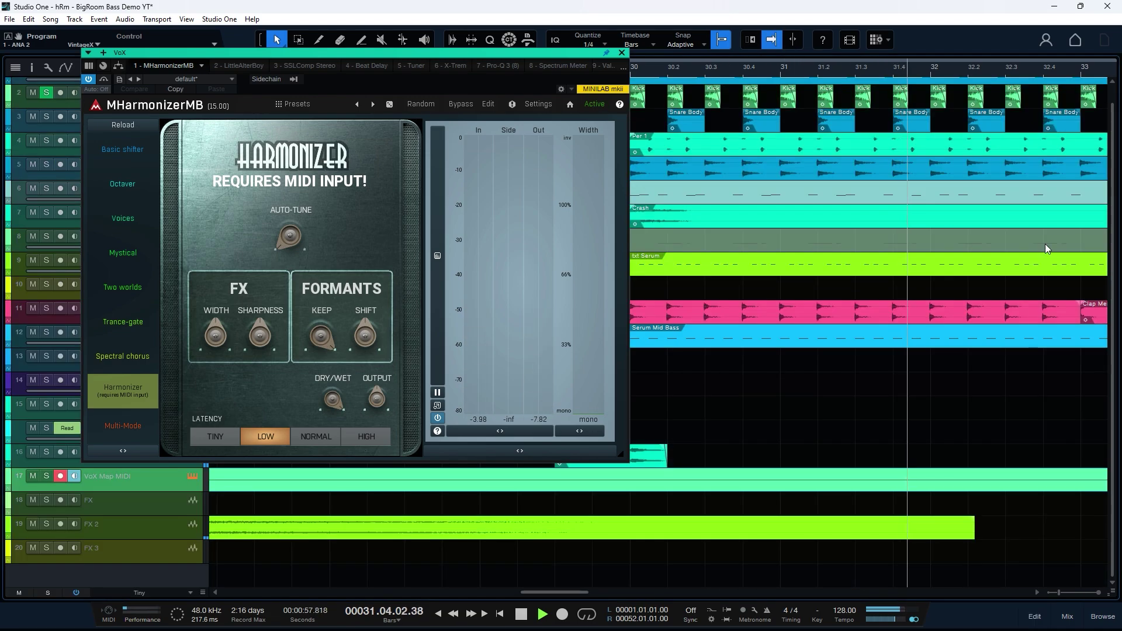
left_click(621, 53)
- Review the bass, Pluck 1 and txt Serum notes in the note editor during playback, and close the editor
scroll(702, 229, "down", 3)
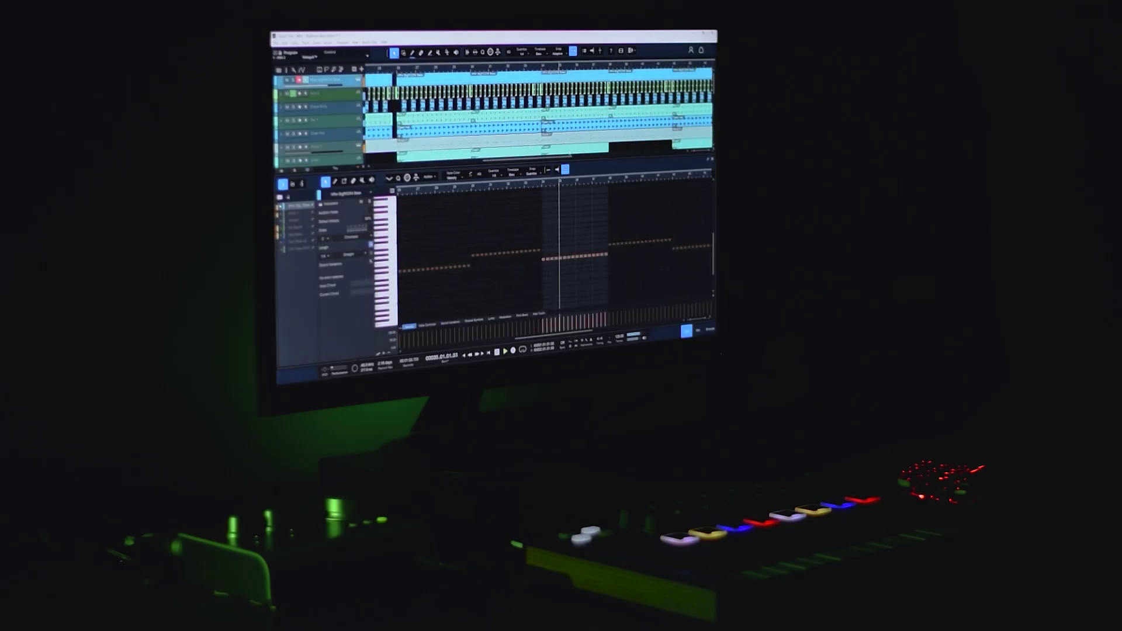
left_click(315, 146)
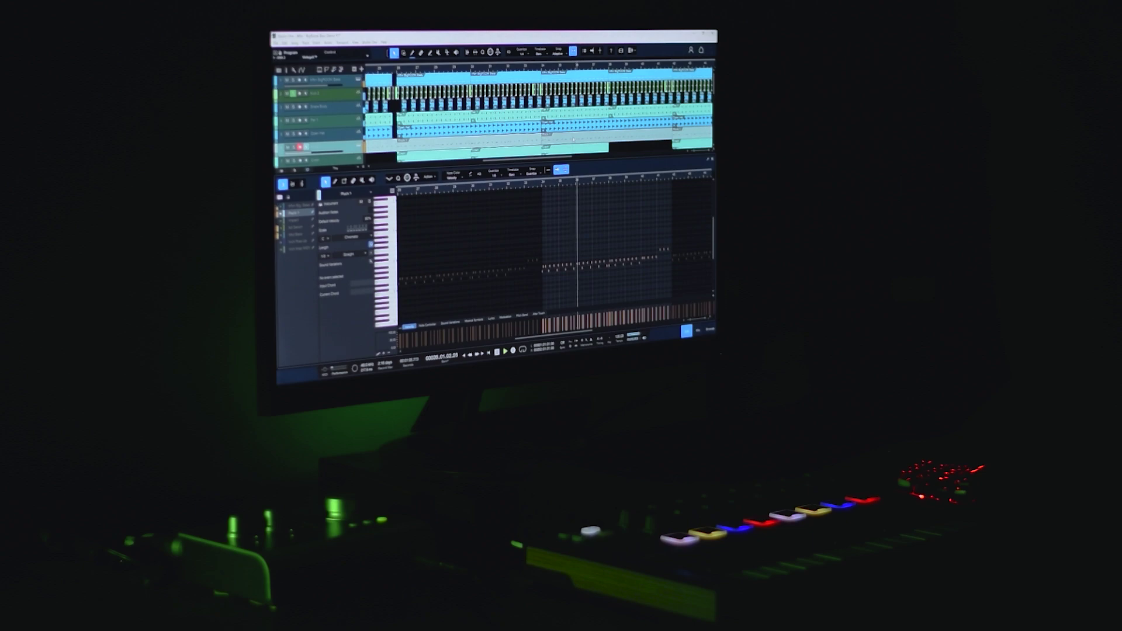
scroll(563, 131, "down", 4)
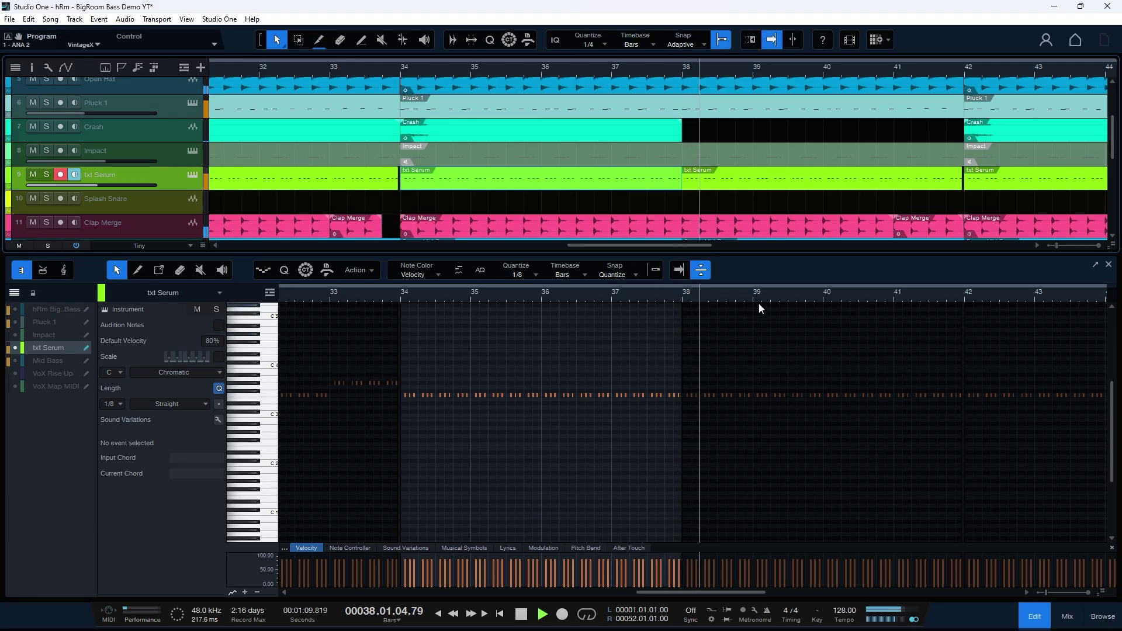
key("F2")
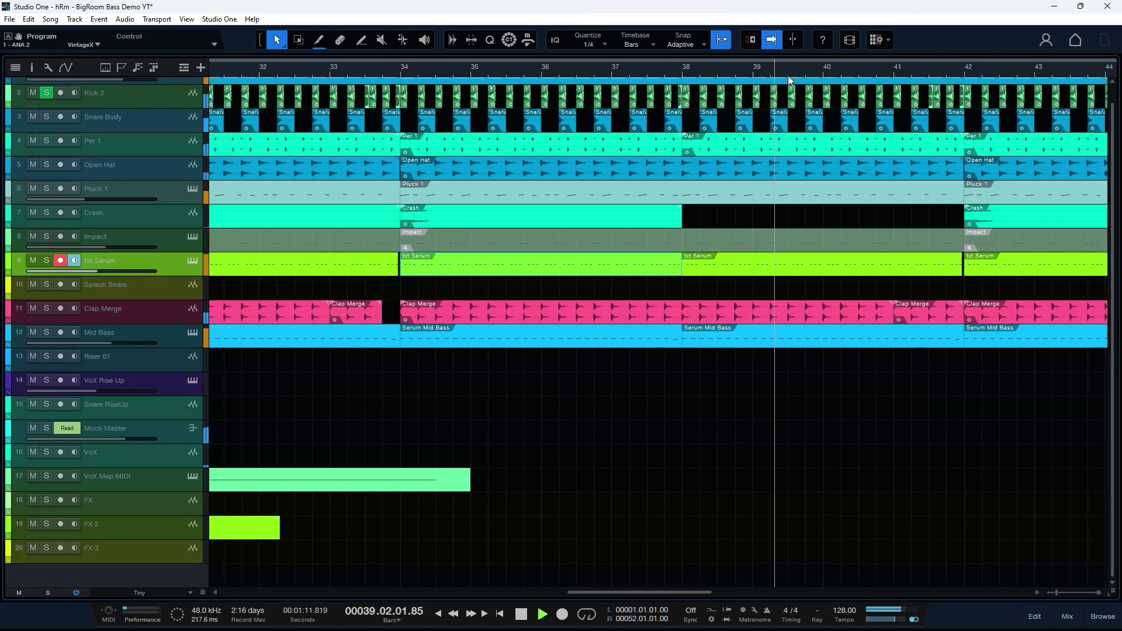
- Show the mixer and look over all its channels through to the LONG RVB, RTM RVB and Synth RVB effect channels
scroll(690, 121, "down", 3)
key("F3")
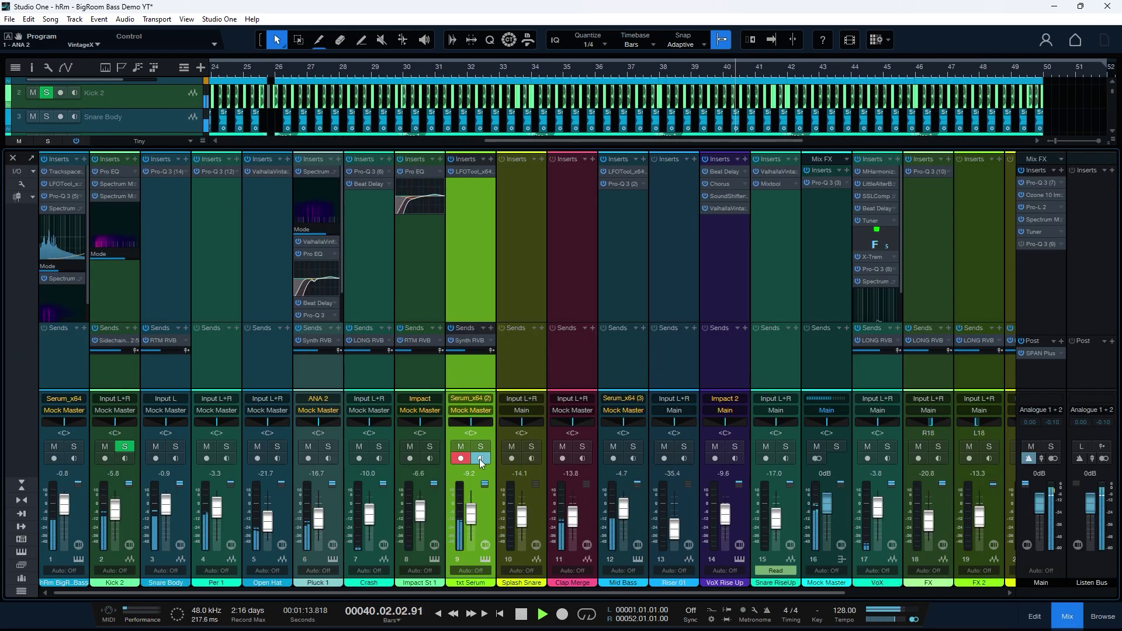
mouse_move(402, 594)
left_mouse_down()
mouse_move(478, 594)
mouse_move(390, 594)
left_mouse_up()
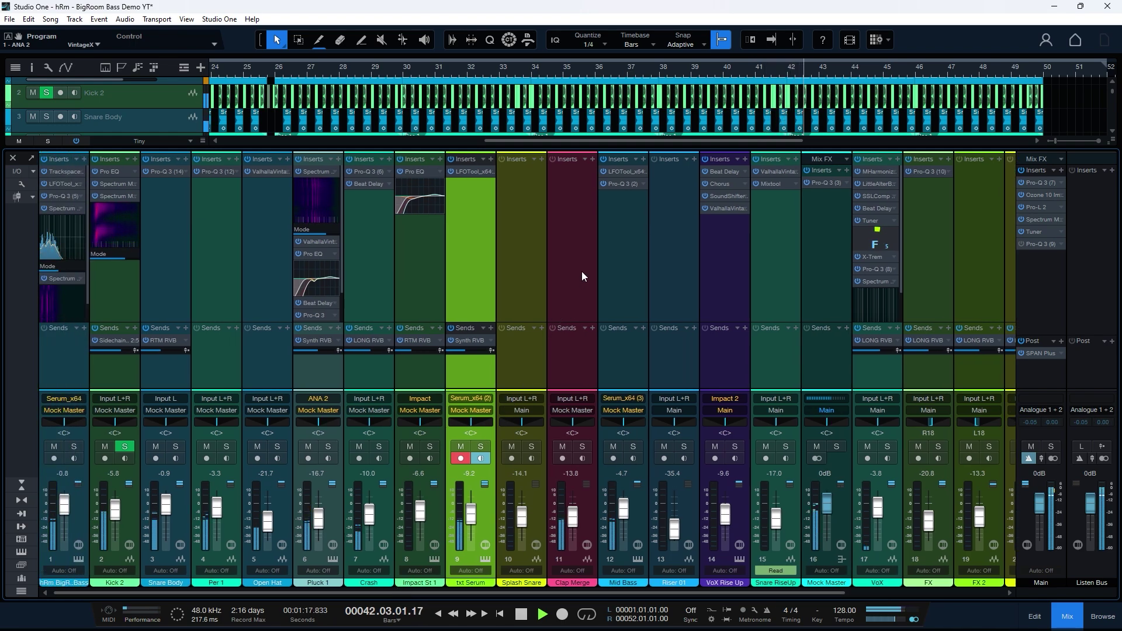
left_click_drag(545, 591, 771, 587)
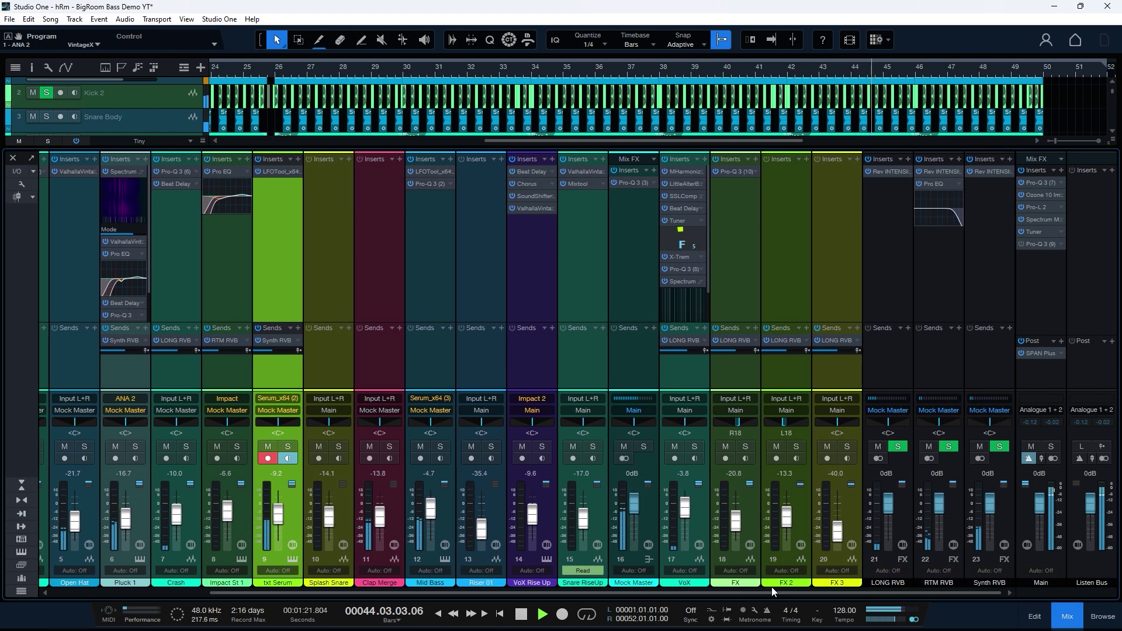